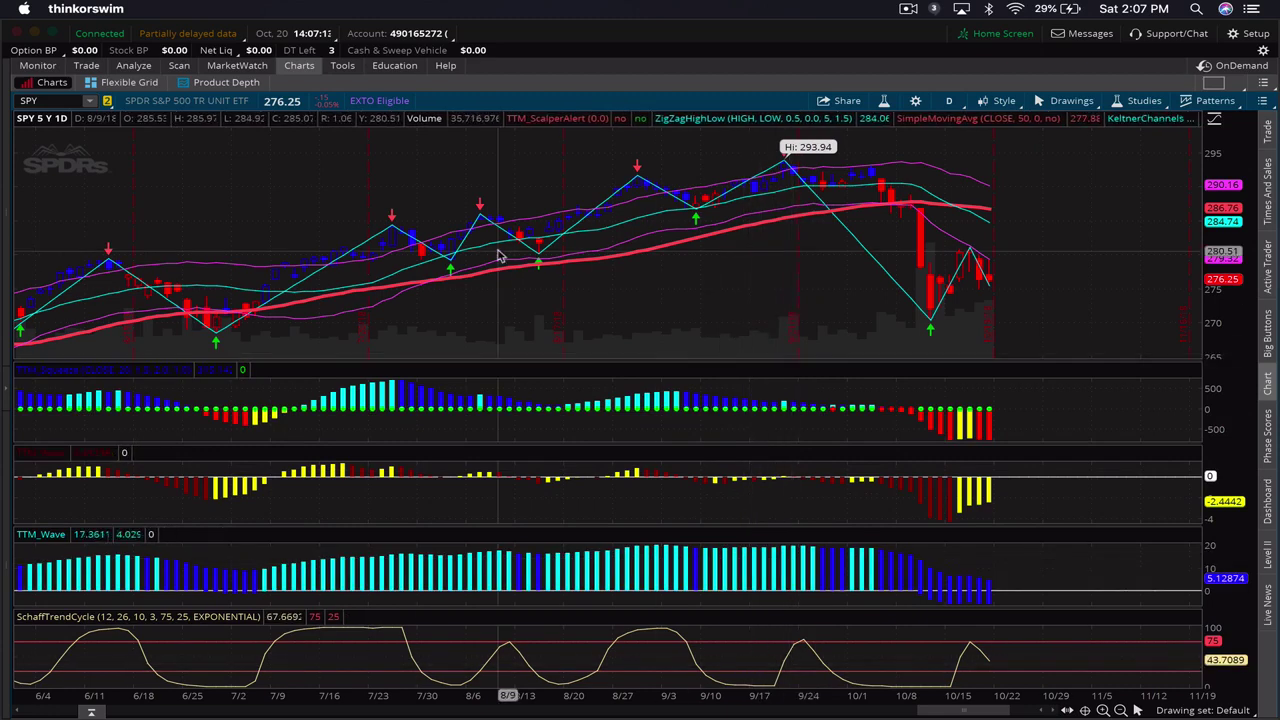
# Give the volume bars a custom colour in the chart's Appearance settings and apply it.
pyautogui.click(915, 101)
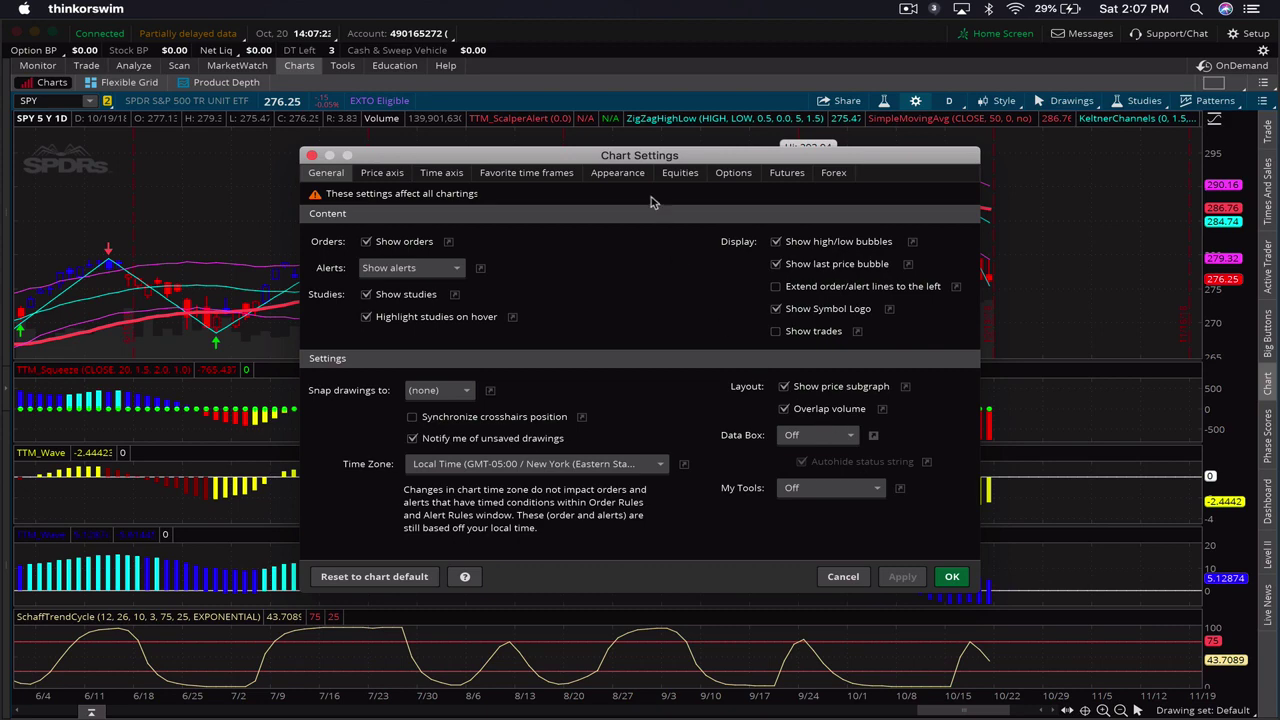
pyautogui.click(625, 177)
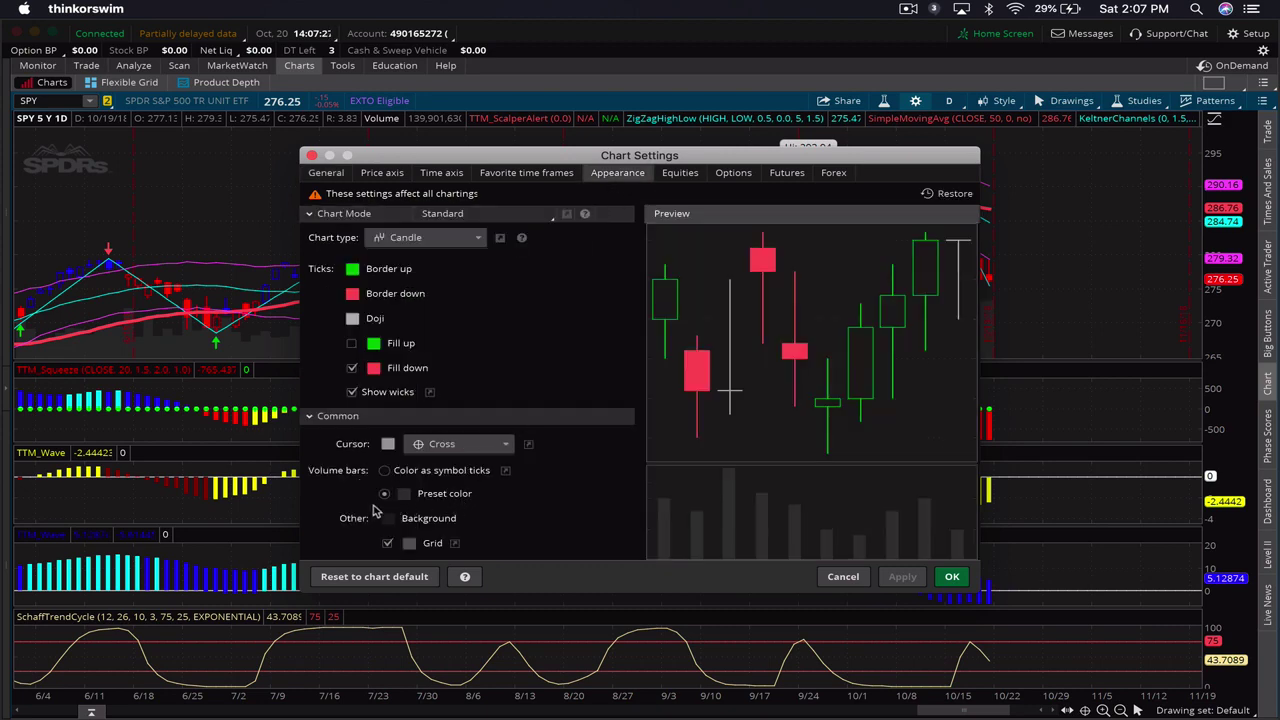
pyautogui.click(405, 495)
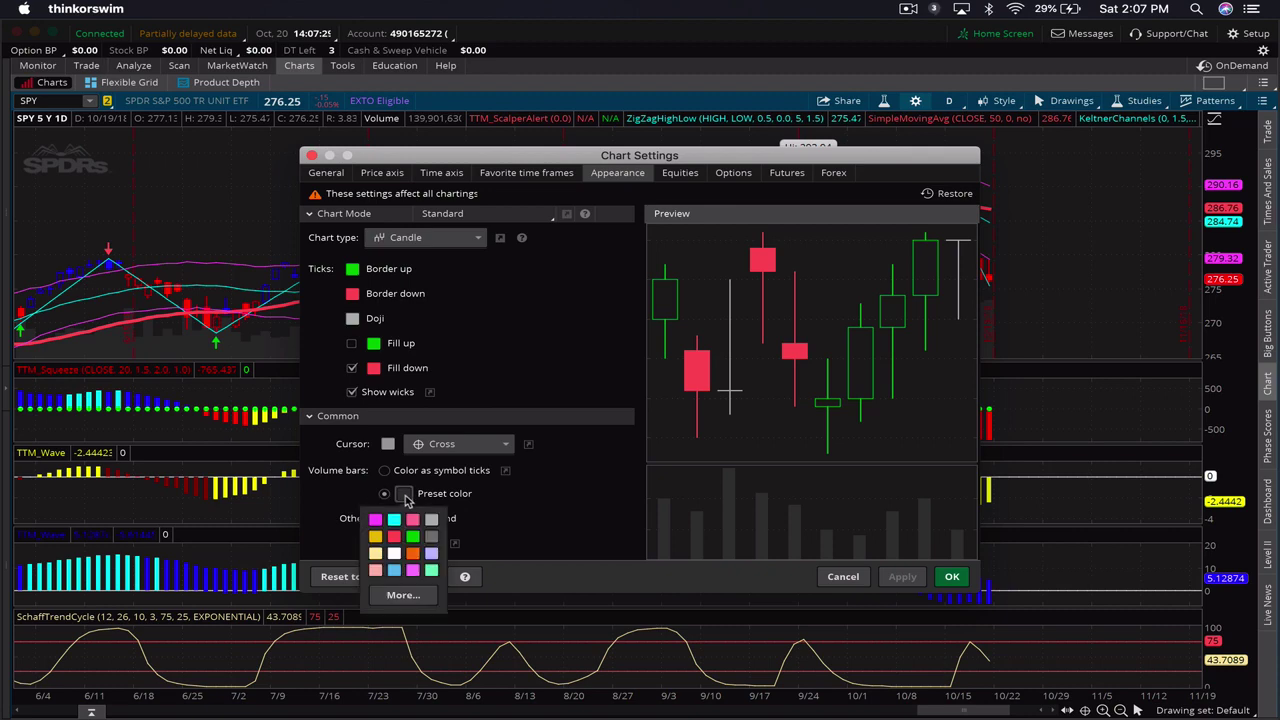
pyautogui.click(403, 595)
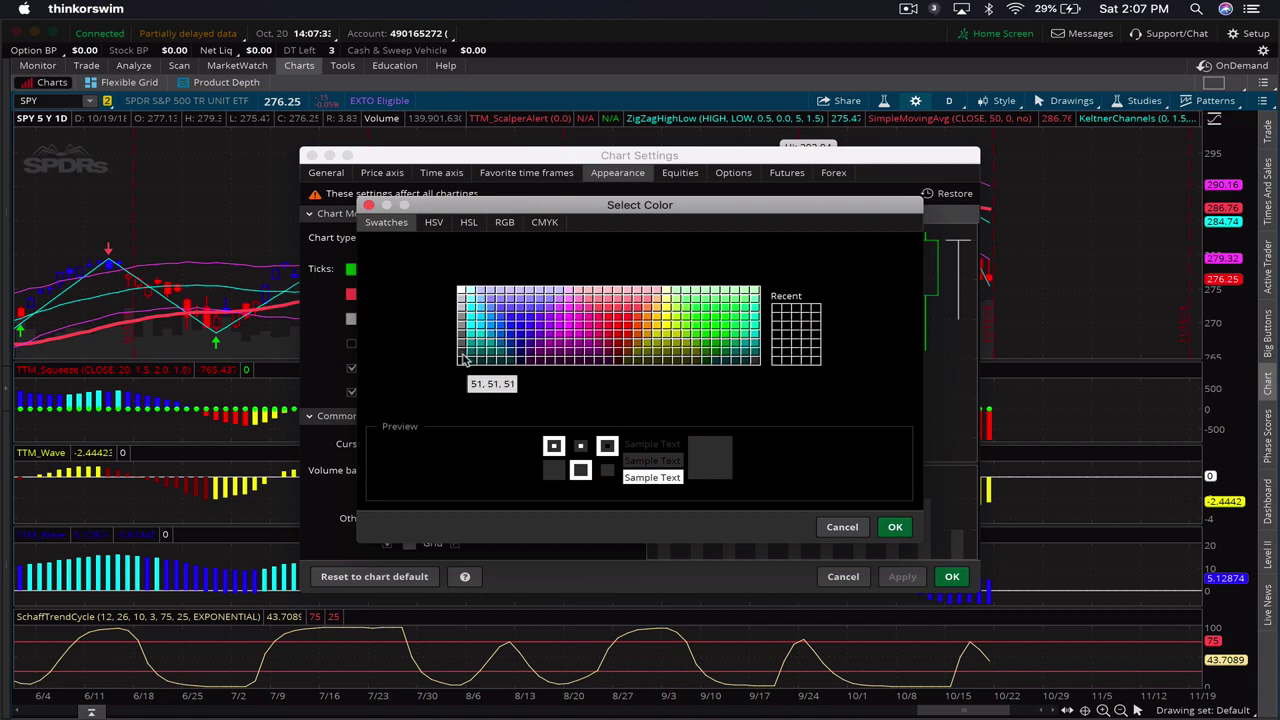
pyautogui.click(895, 527)
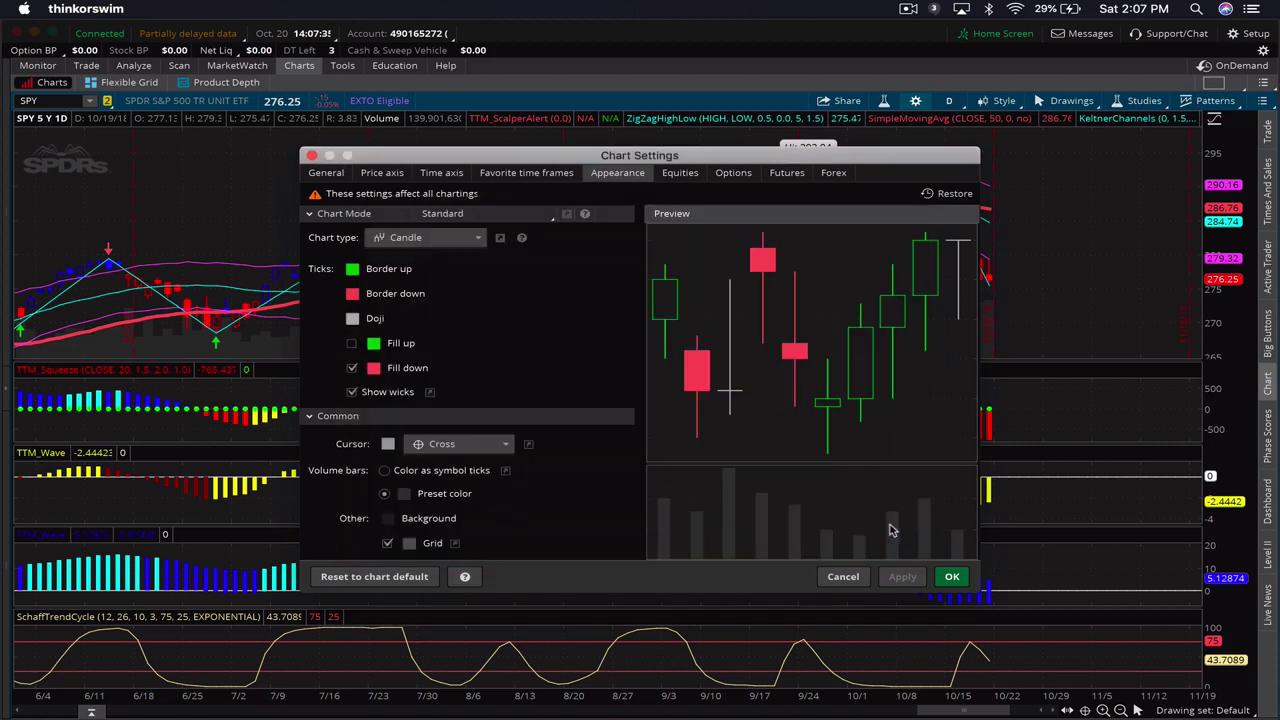
pyautogui.click(950, 576)
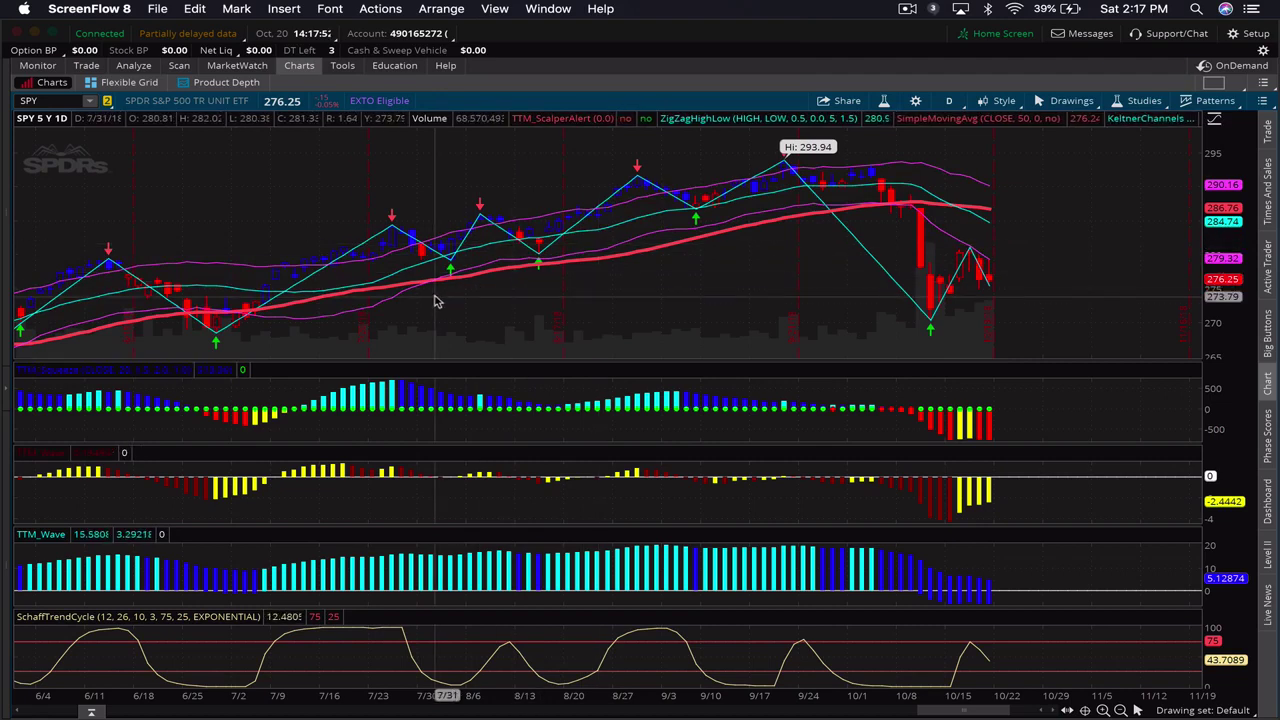
# Open Edit Studies and review the ZigZagHighLow settings, then cancel them unchanged.
pyautogui.click(1138, 104)
pyautogui.click(1073, 172)
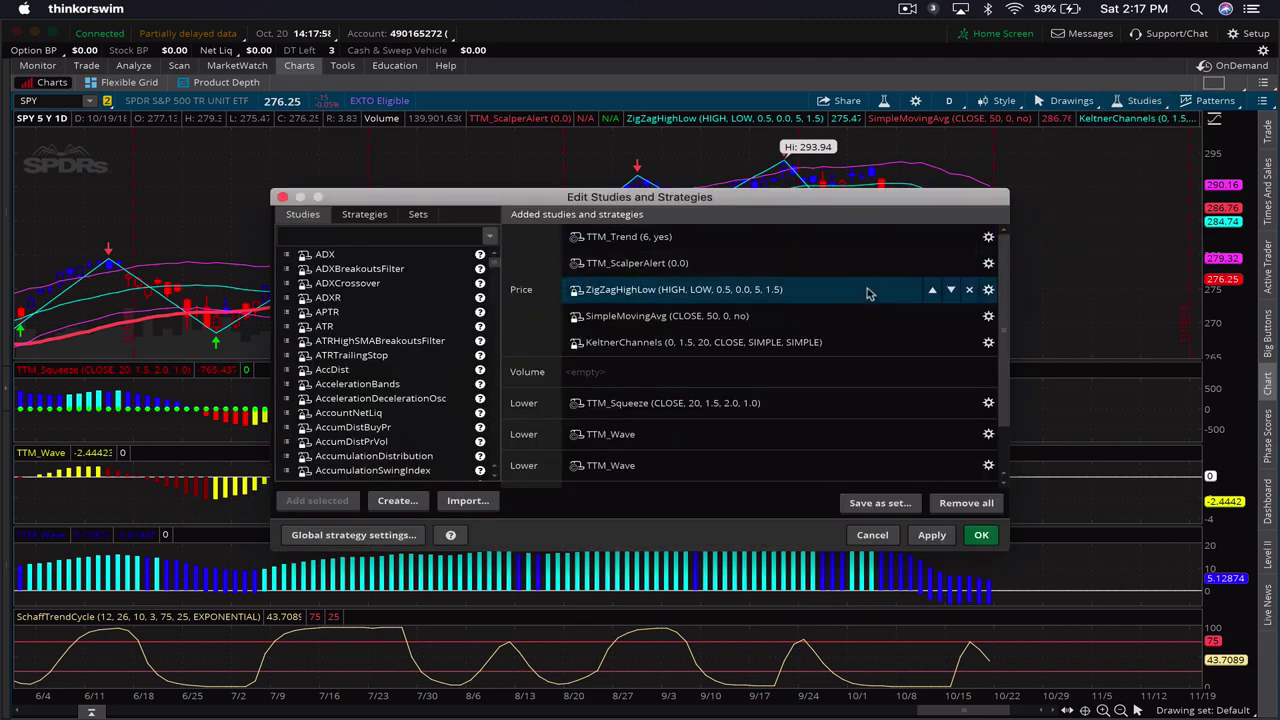
pyautogui.click(988, 290)
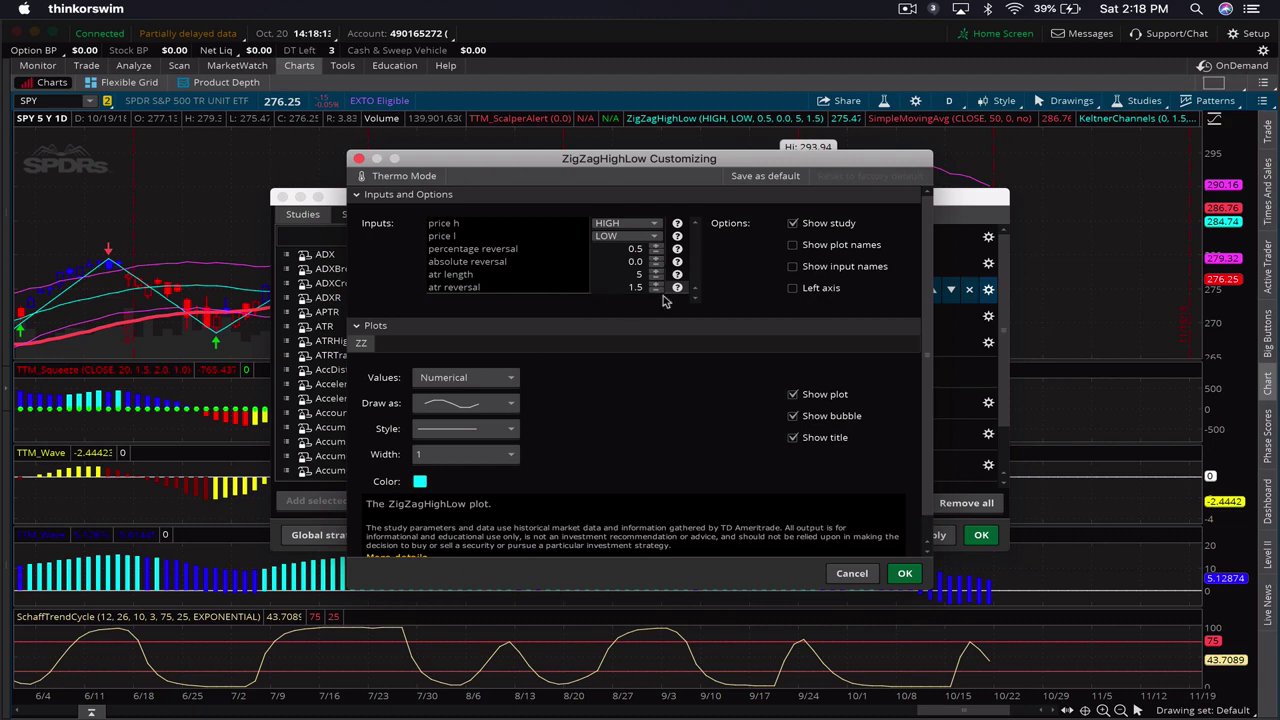
pyautogui.scroll(-1, 679, 351)
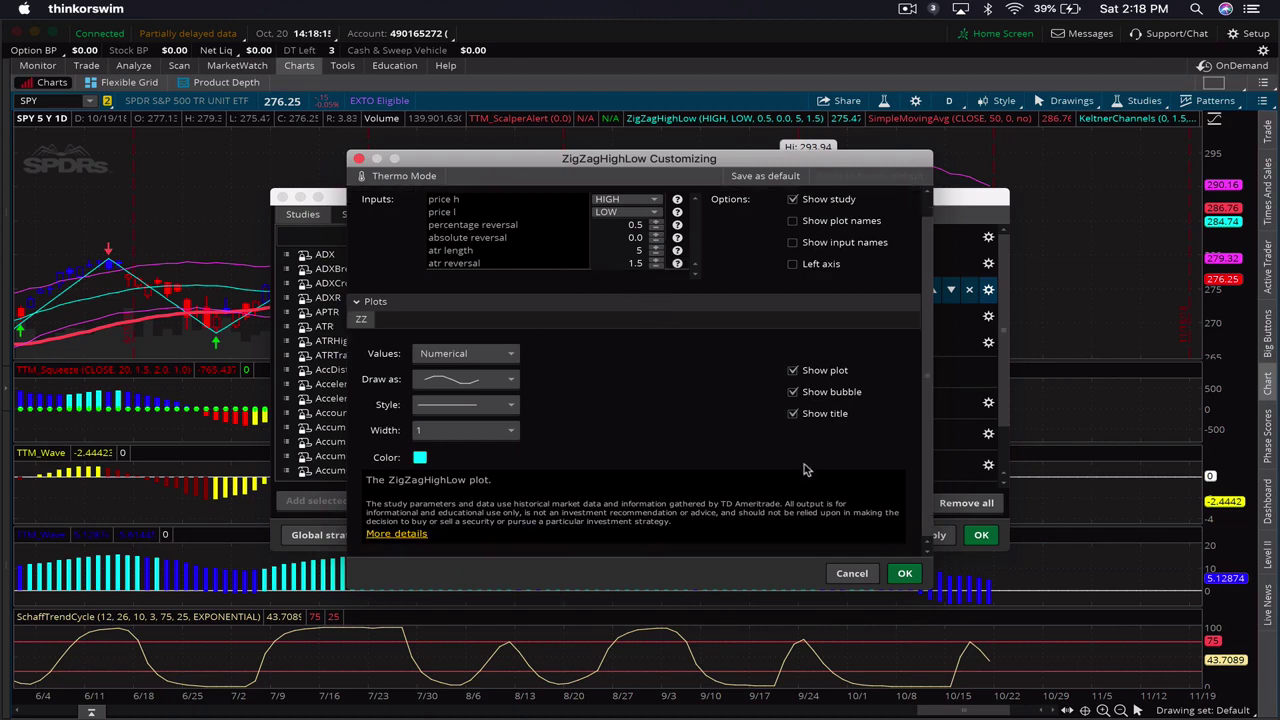
pyautogui.click(856, 576)
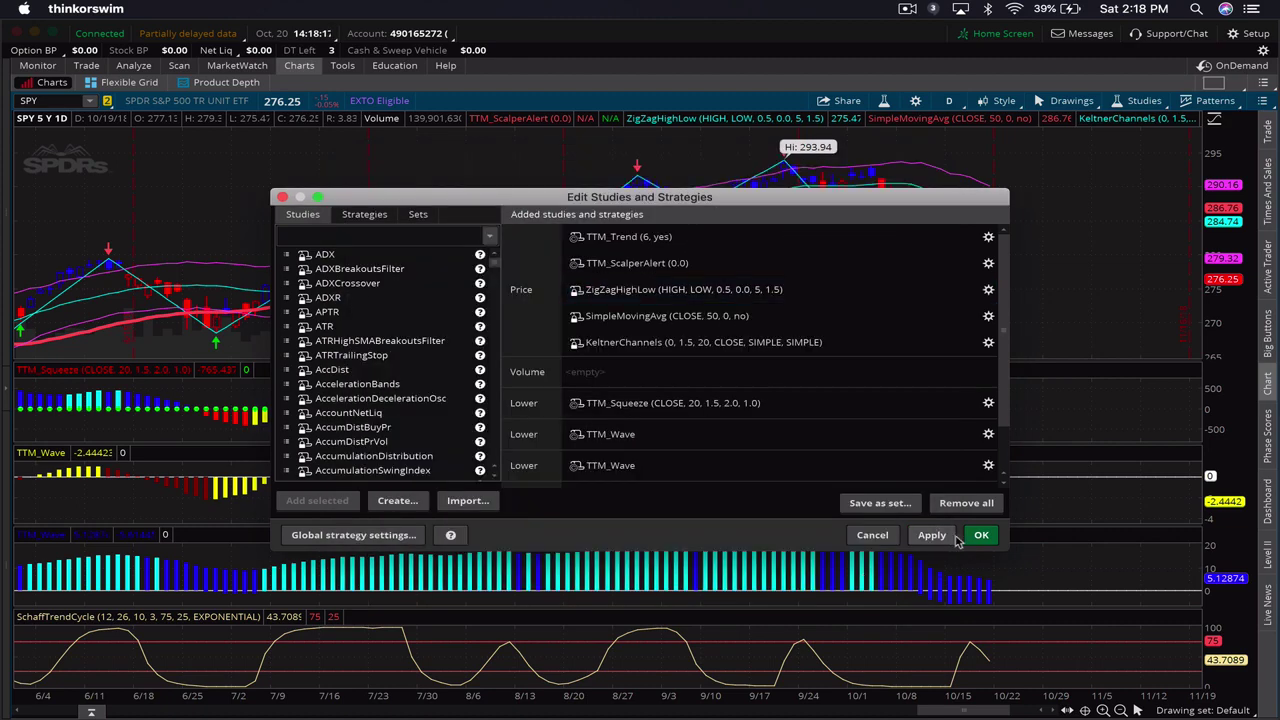
# Cancel the studies editor and scroll the SPY chart toward the most recent bars.
pyautogui.click(872, 536)
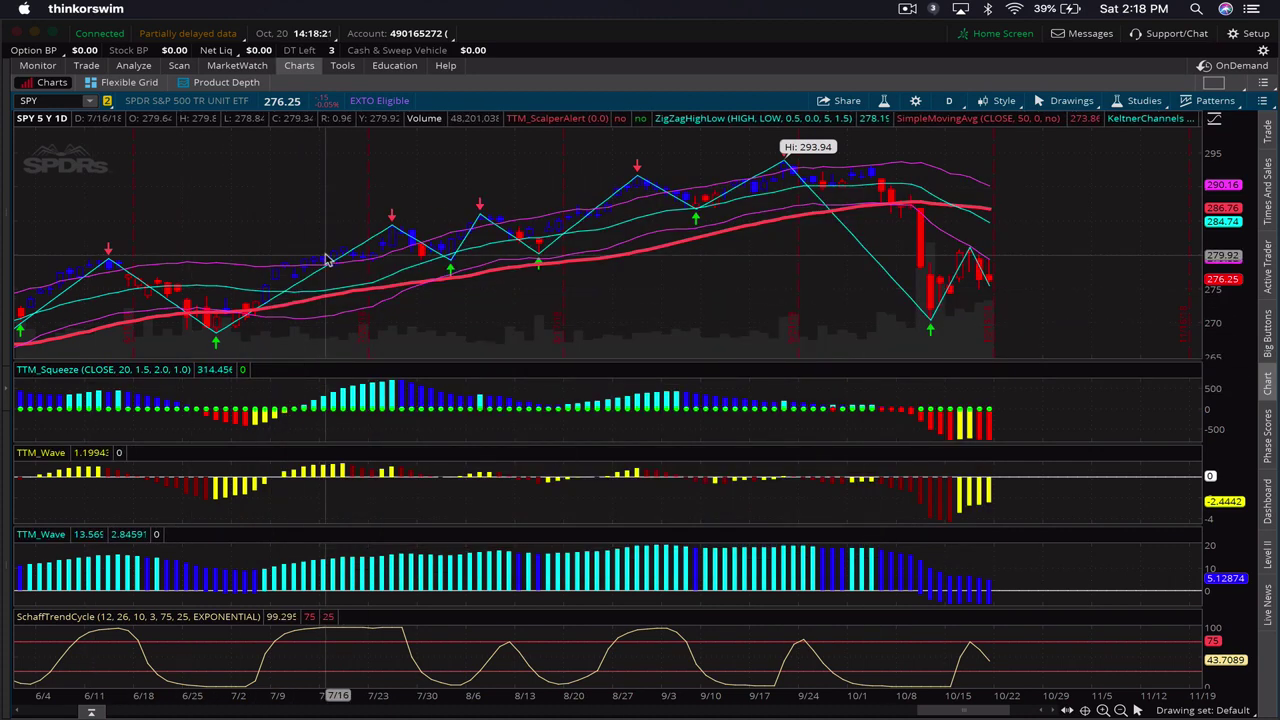
pyautogui.scroll(-1, 430, 270)
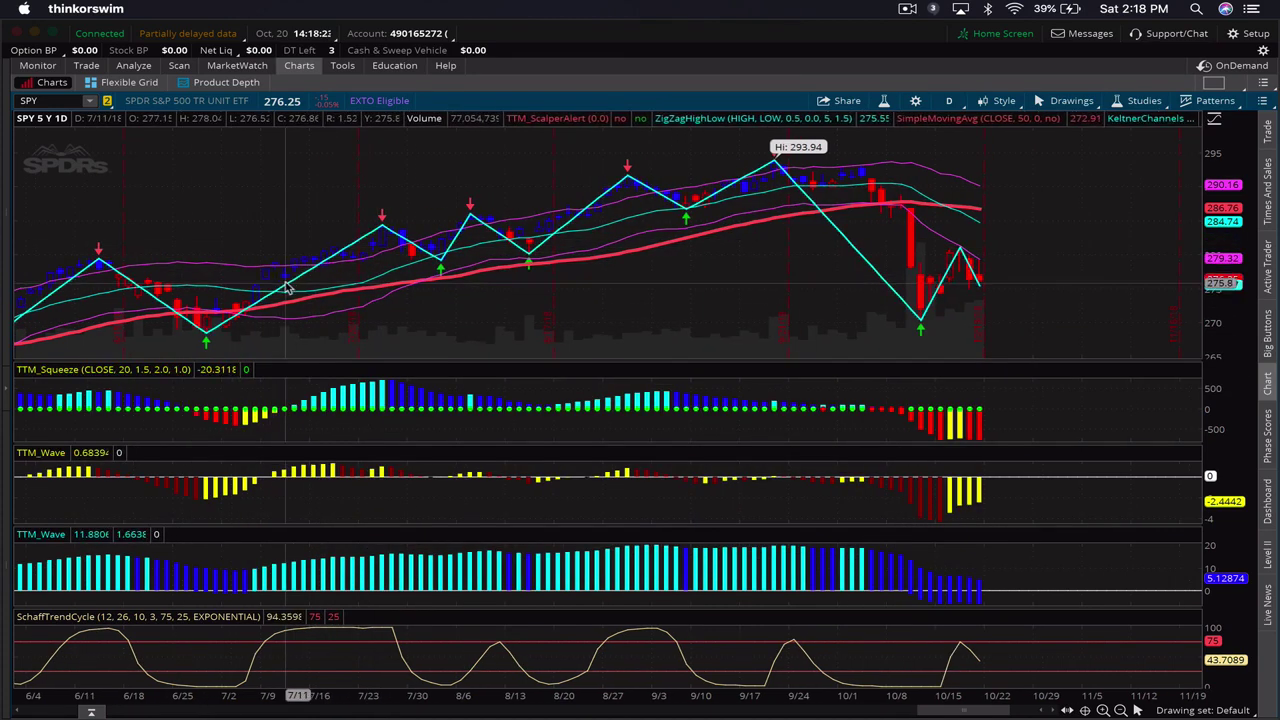
pyautogui.scroll(-2, 495, 298)
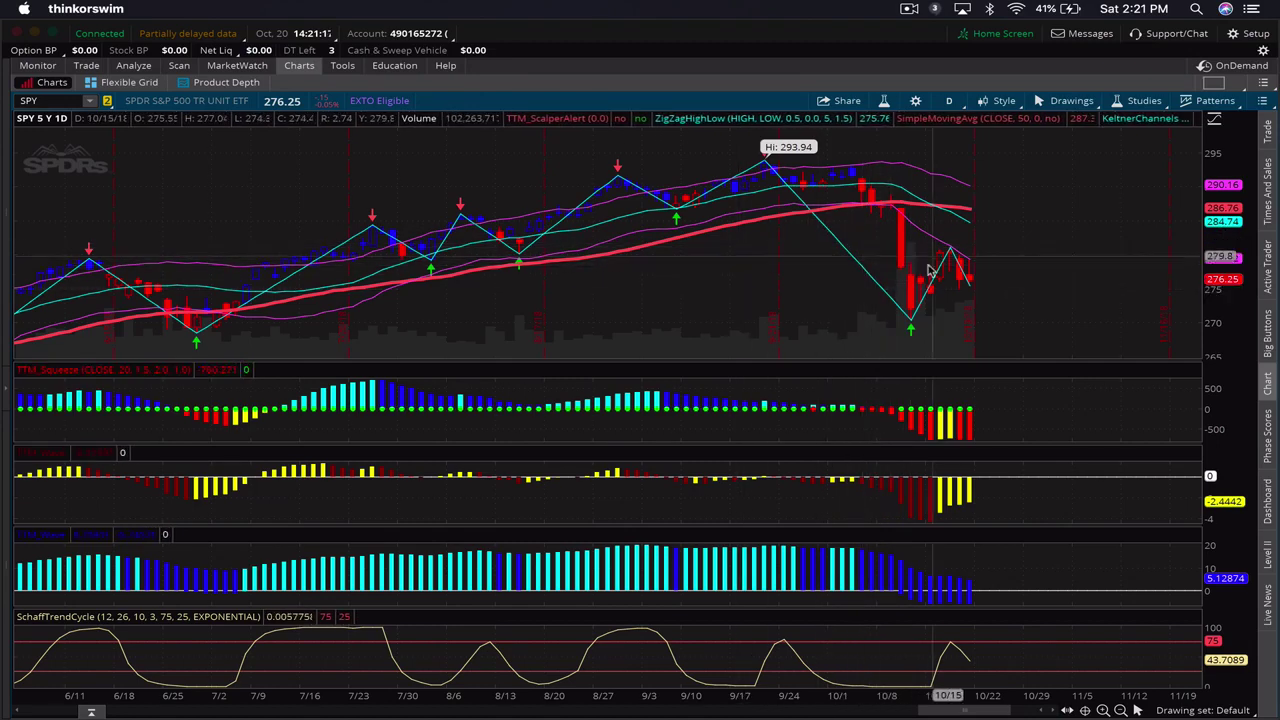
pyautogui.hscroll(2, 930, 270)
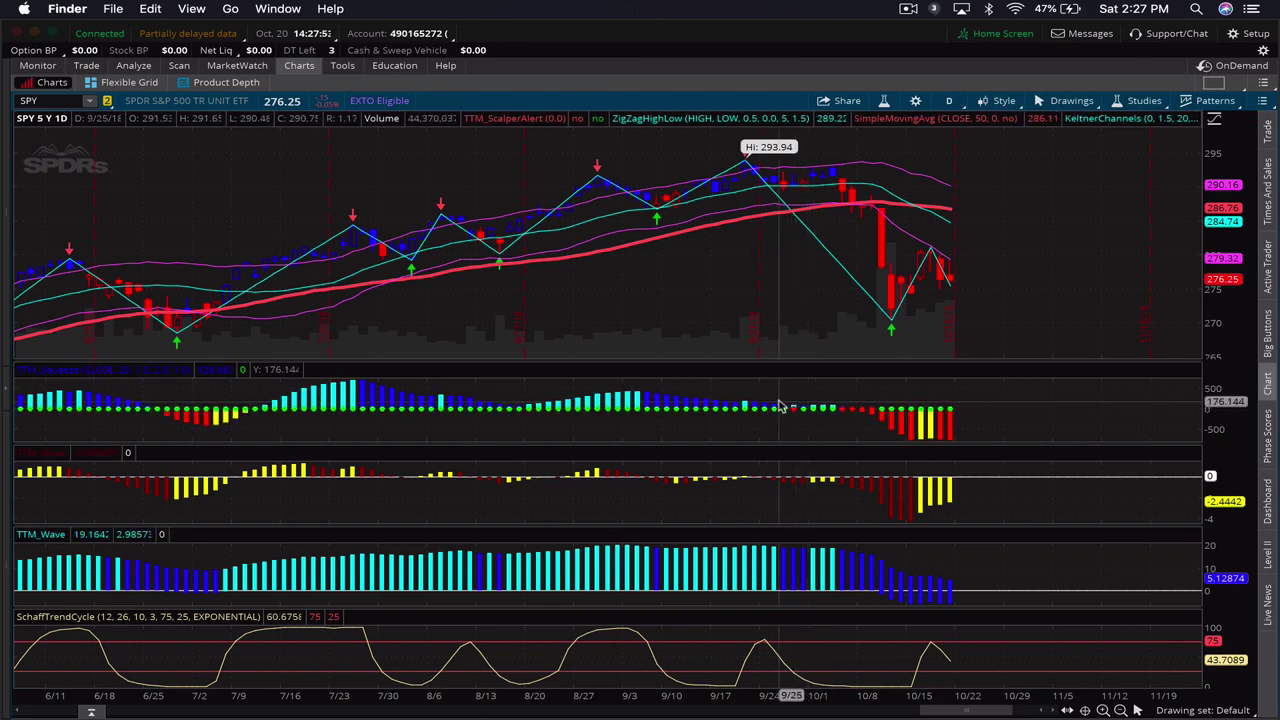
# Zoom the SPY daily chart into the 10/4–10/12 bars by dragging across them.
pyautogui.click(816, 410)
pyautogui.moveTo(780, 410); pyautogui.dragTo(972, 425)
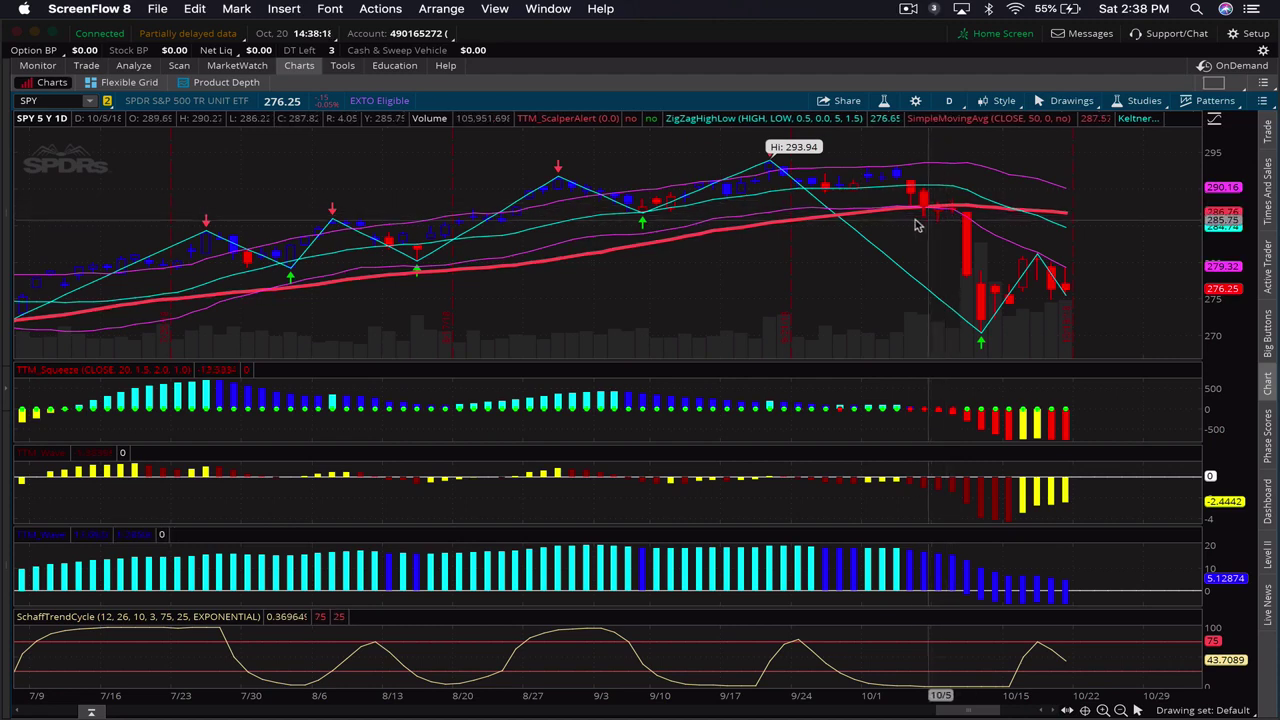
pyautogui.moveTo(913, 225); pyautogui.dragTo(986, 290)
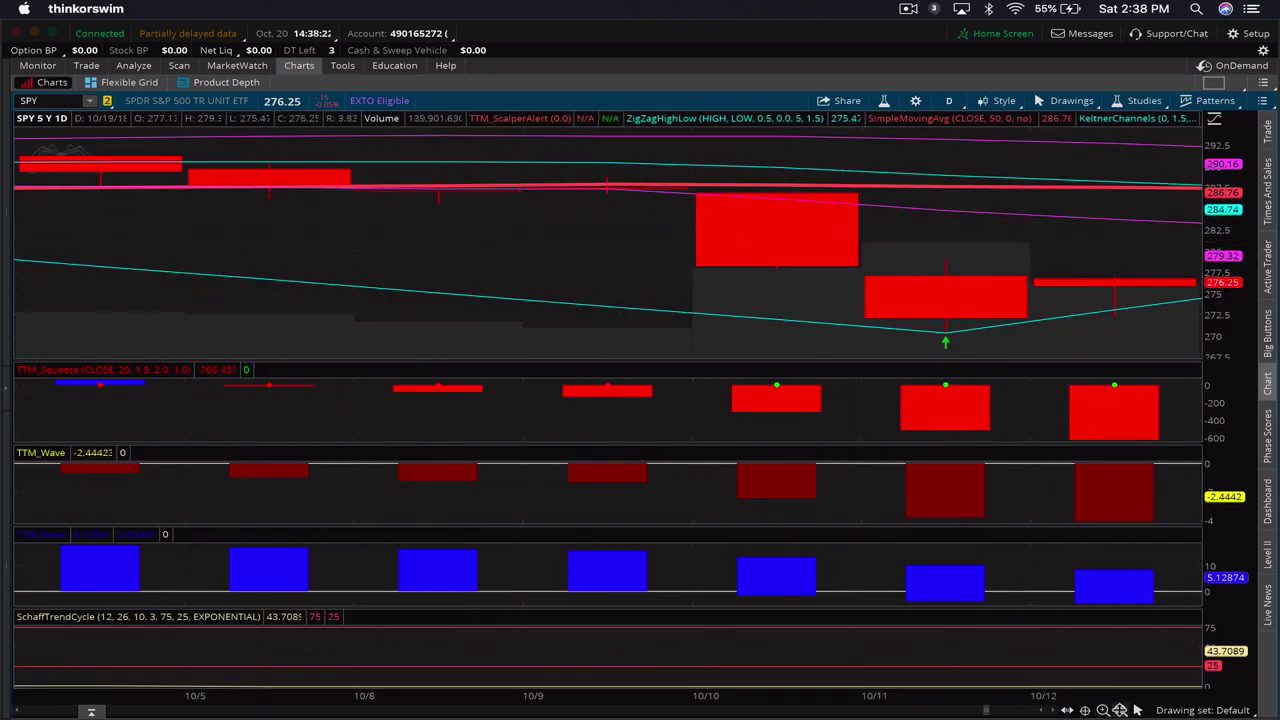
# Zoom out one level so the chart spans 10/5 through 10/19.
pyautogui.click(1120, 709)
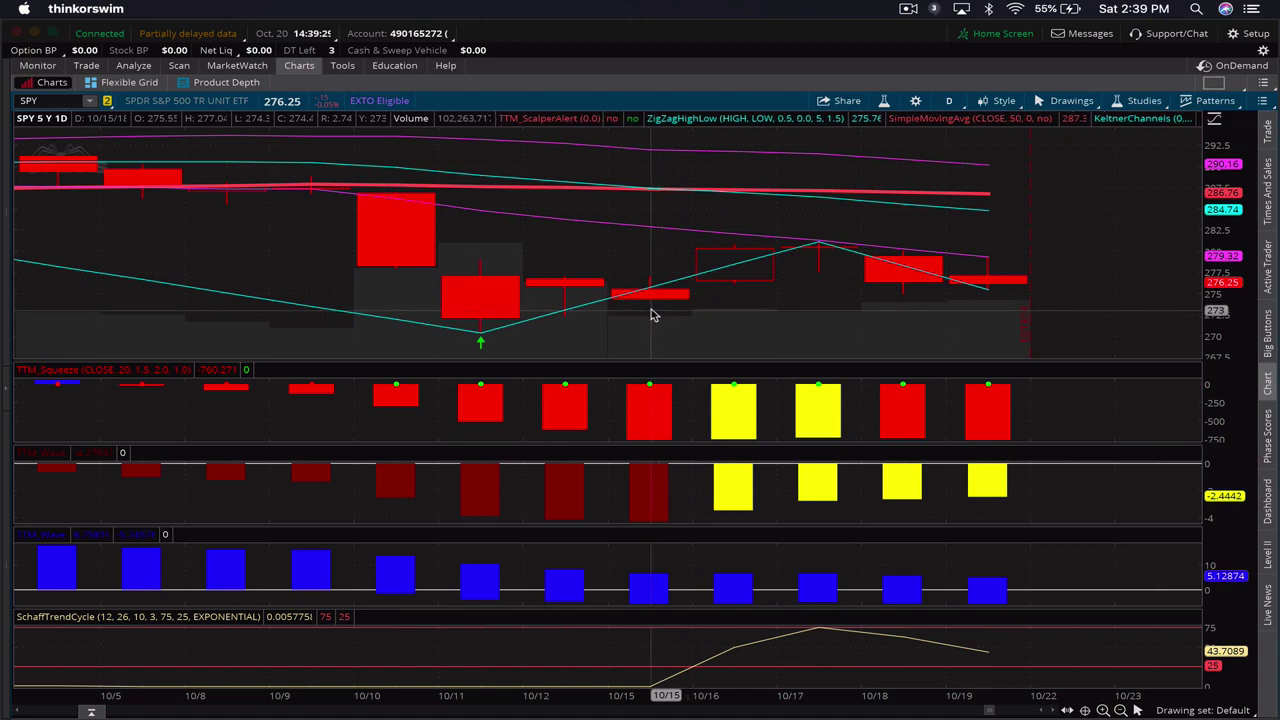
# Scroll the SPY chart back toward the wide daily view from late May.
pyautogui.scroll(-2, 645, 317)
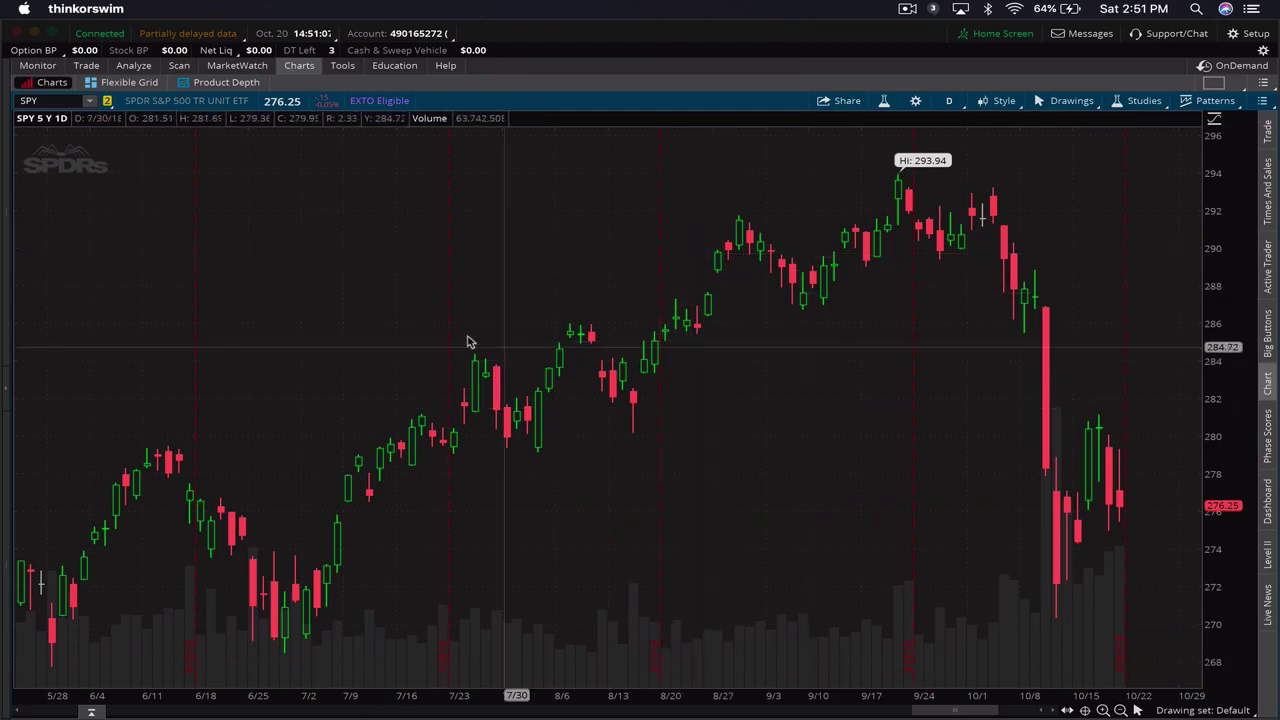
# Zoom the chart out three levels so the time axis runs 3/5 to 12/31.
pyautogui.scroll(5, 689, 363)
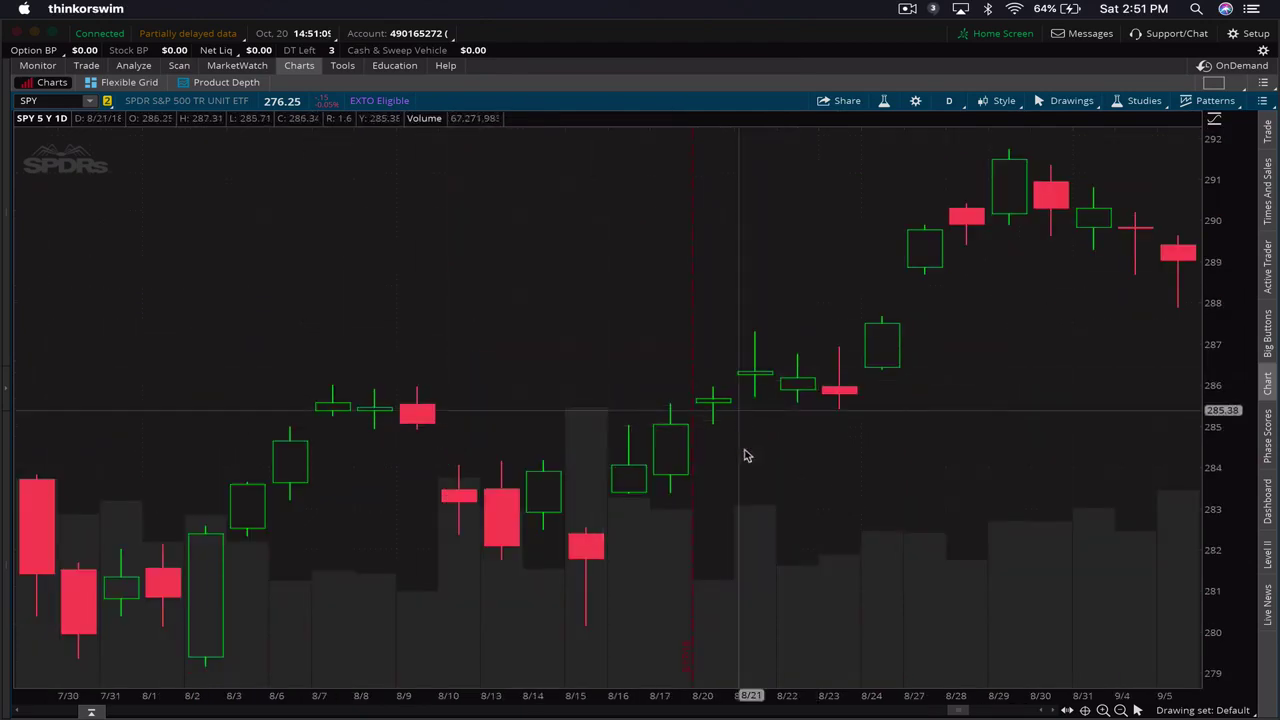
pyautogui.click(1121, 710)
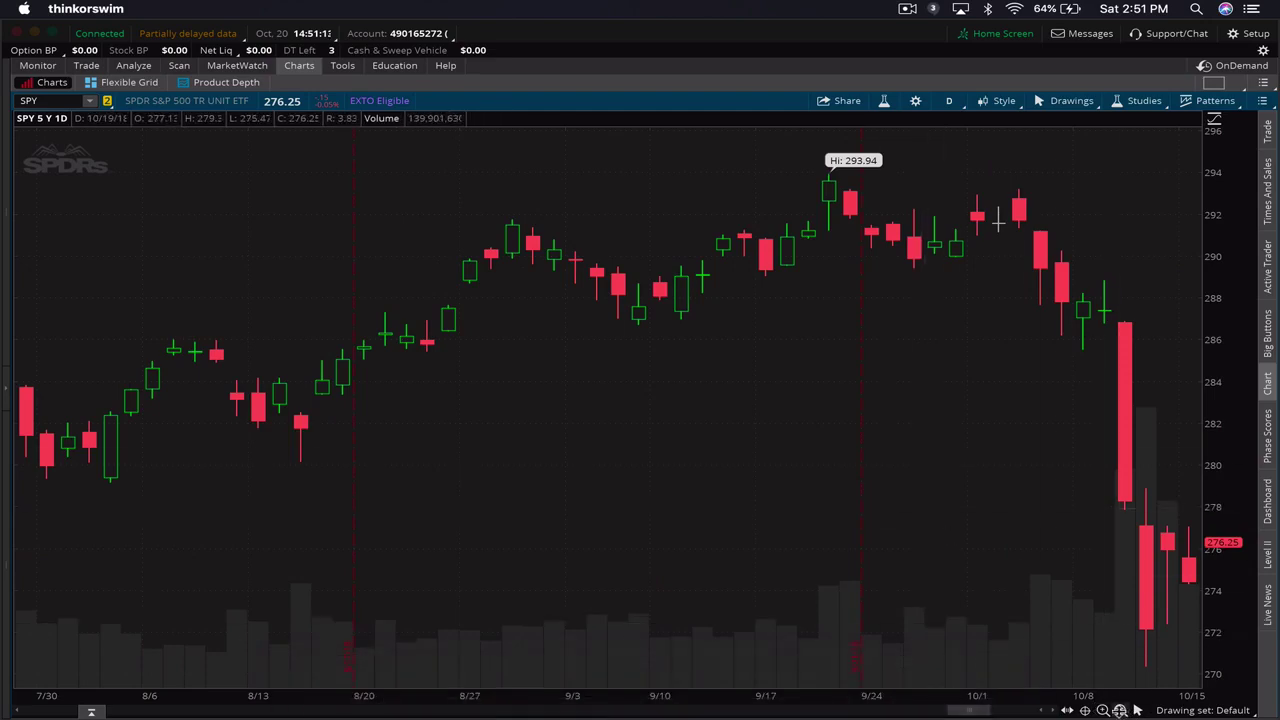
pyautogui.click(1119, 710)
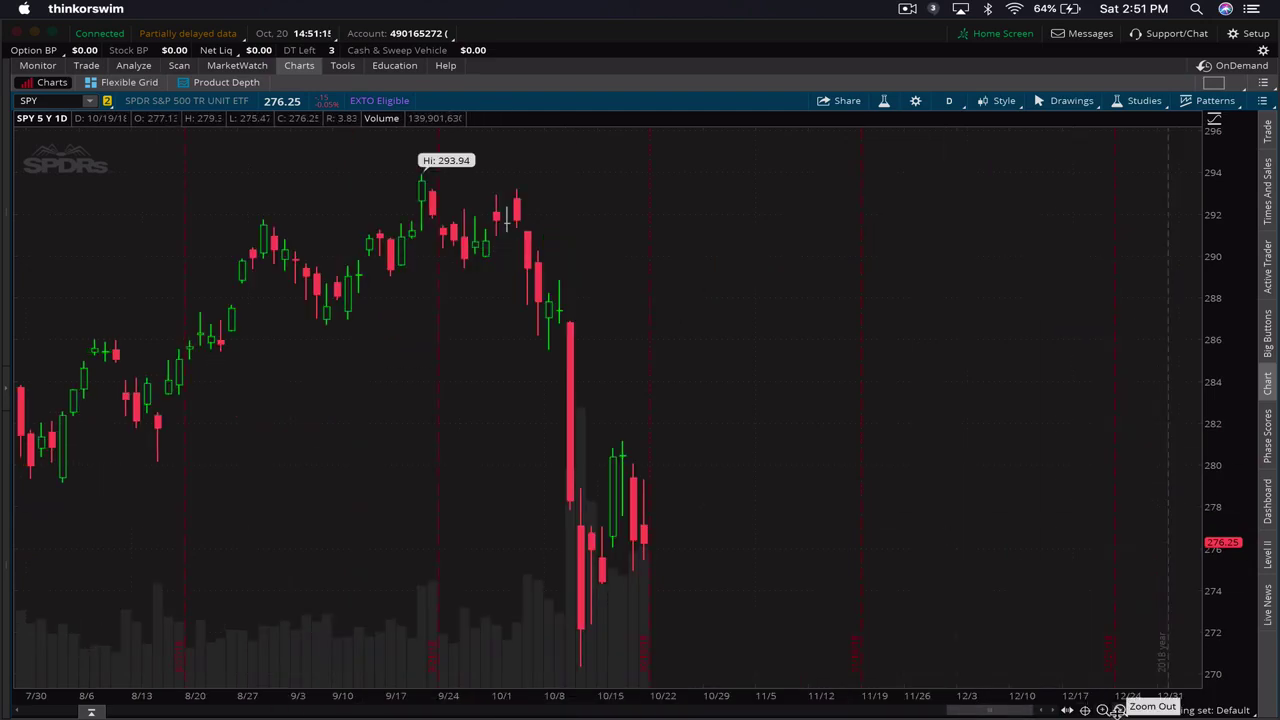
pyautogui.click(1119, 710)
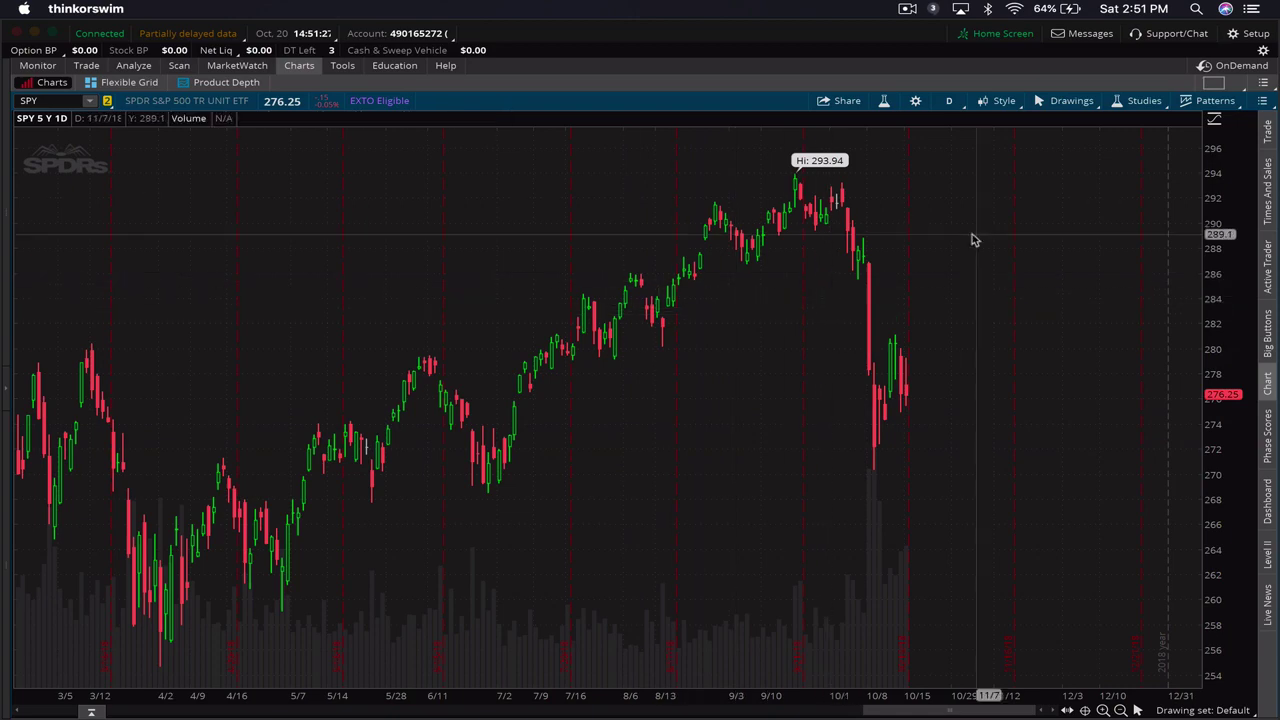
# In Edit Studies, filter for 'ttm' and add TTM_Wave twice as lower studies.
pyautogui.click(1125, 105)
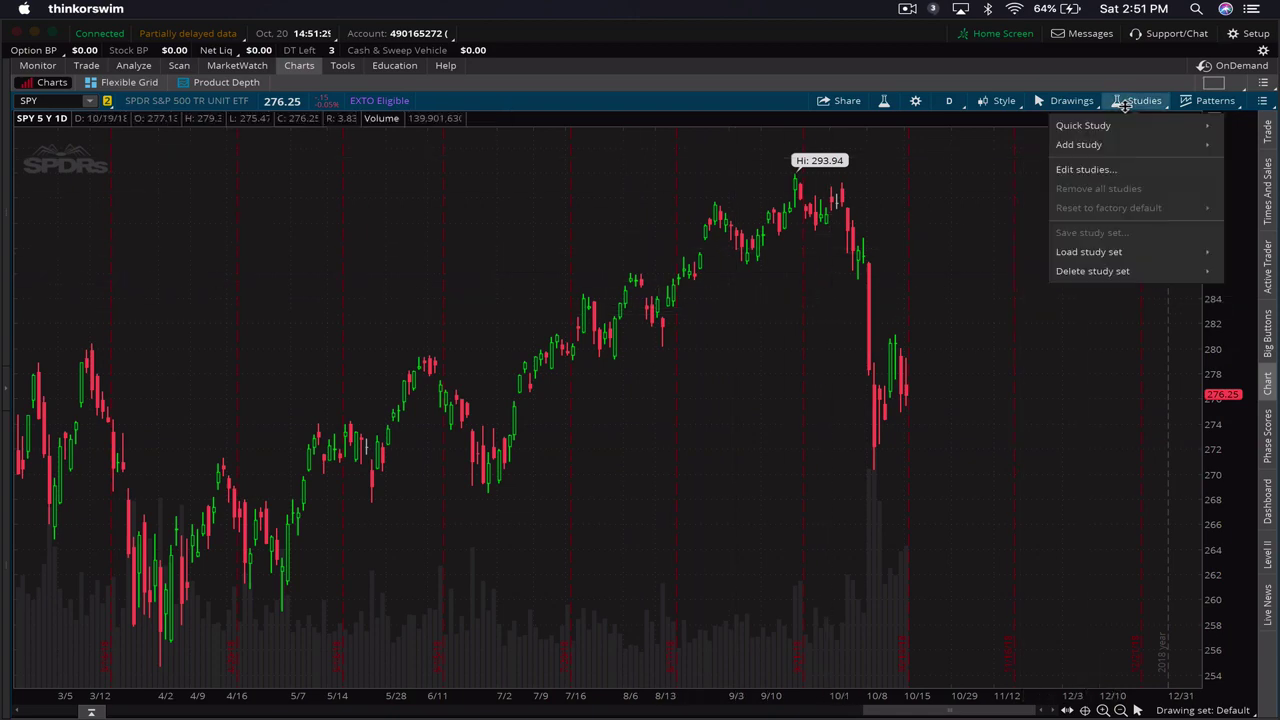
pyautogui.moveTo(1095, 146)
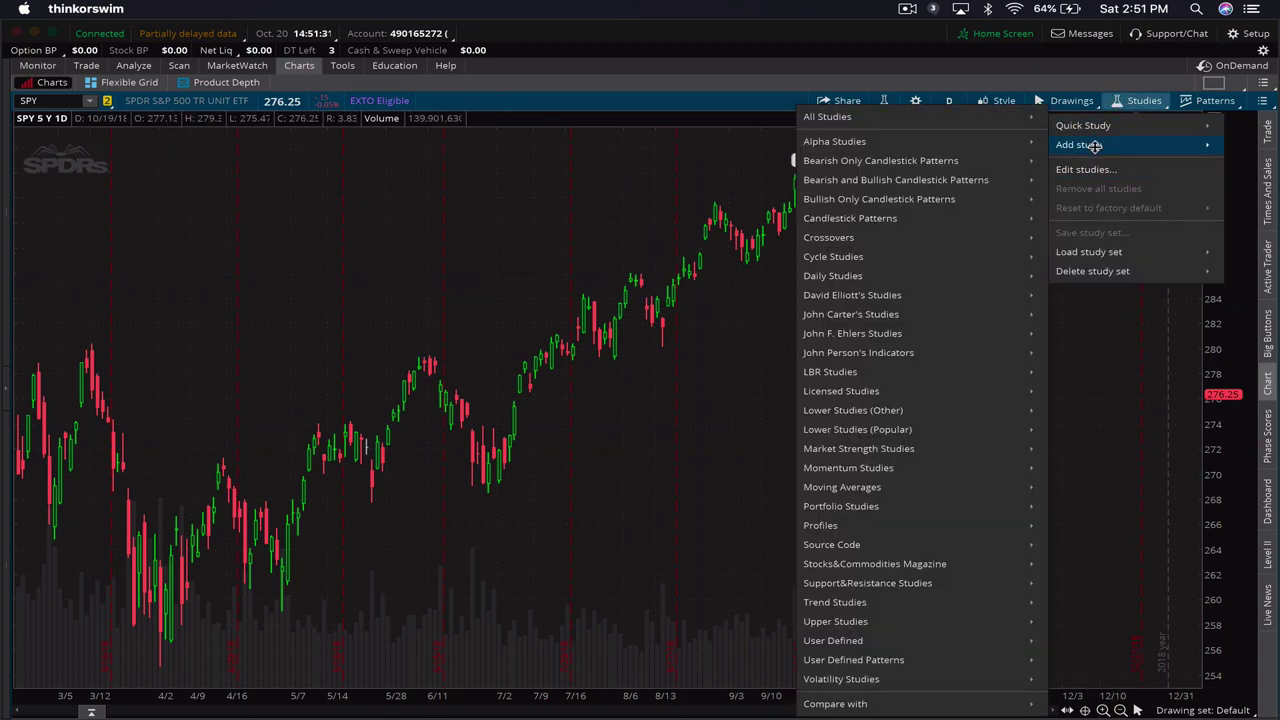
pyautogui.click(1090, 169)
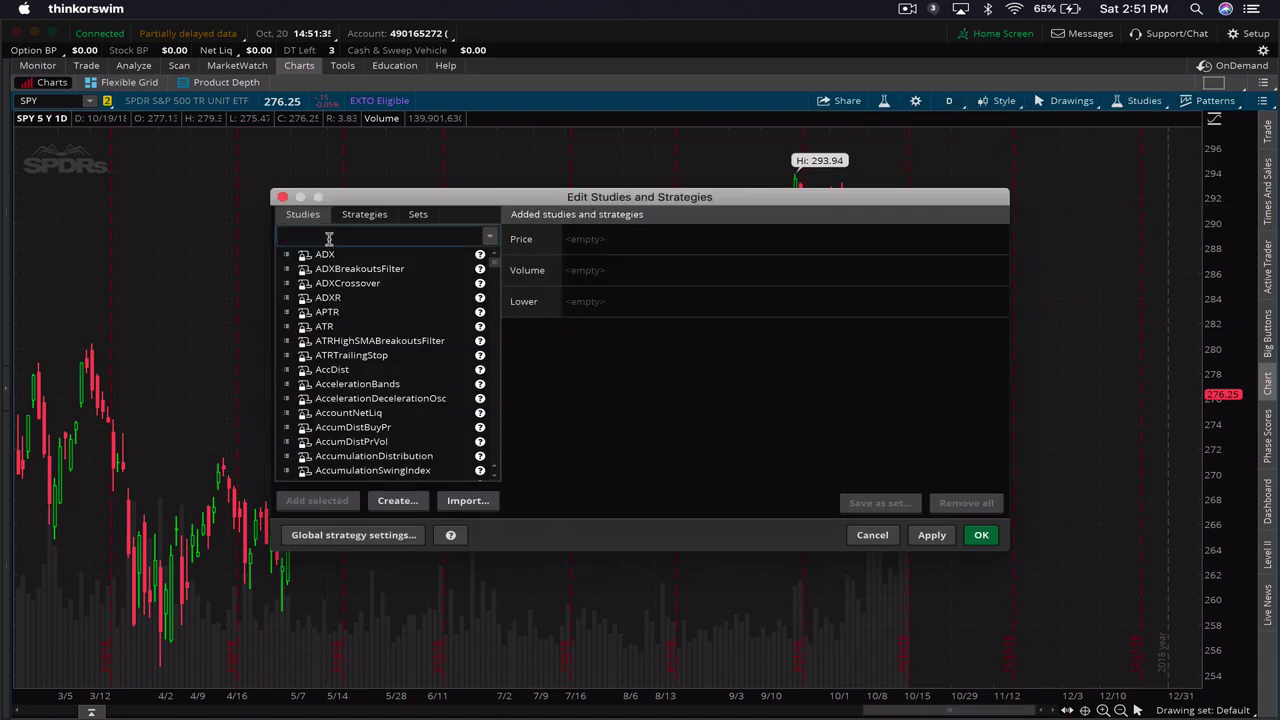
pyautogui.write('ttm')
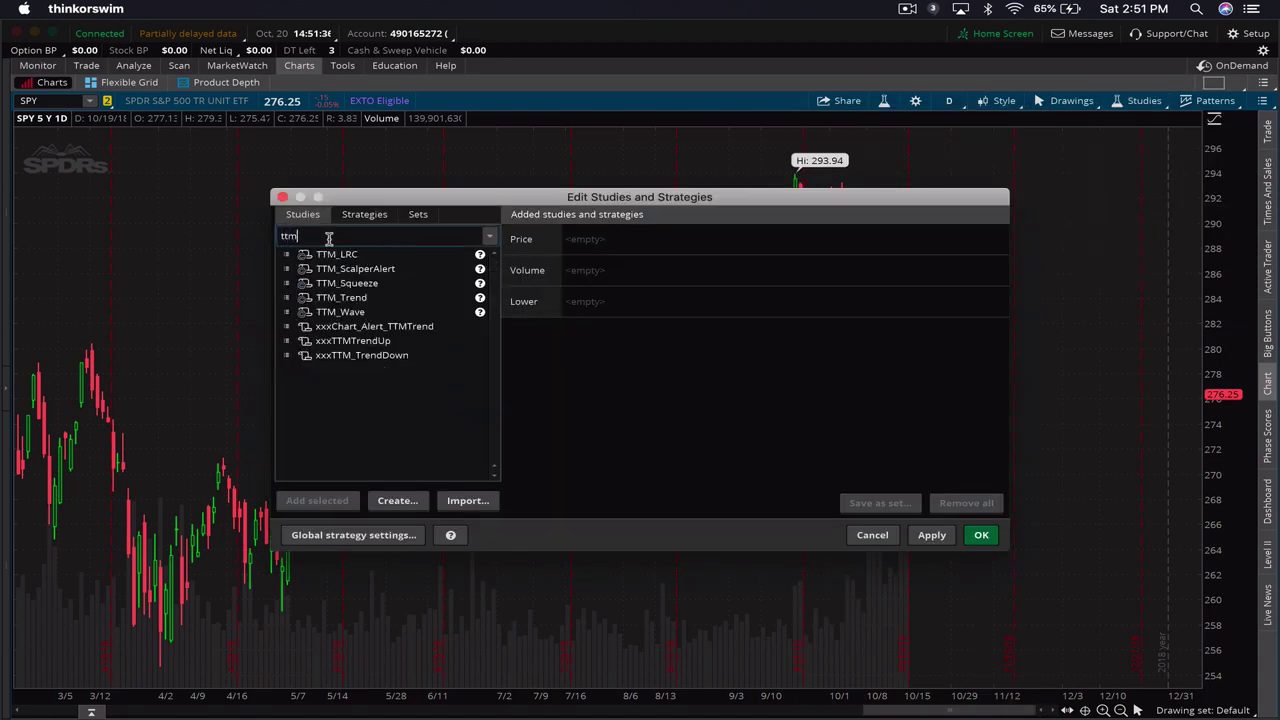
pyautogui.click(360, 313)
pyautogui.doubleClick(360, 313)
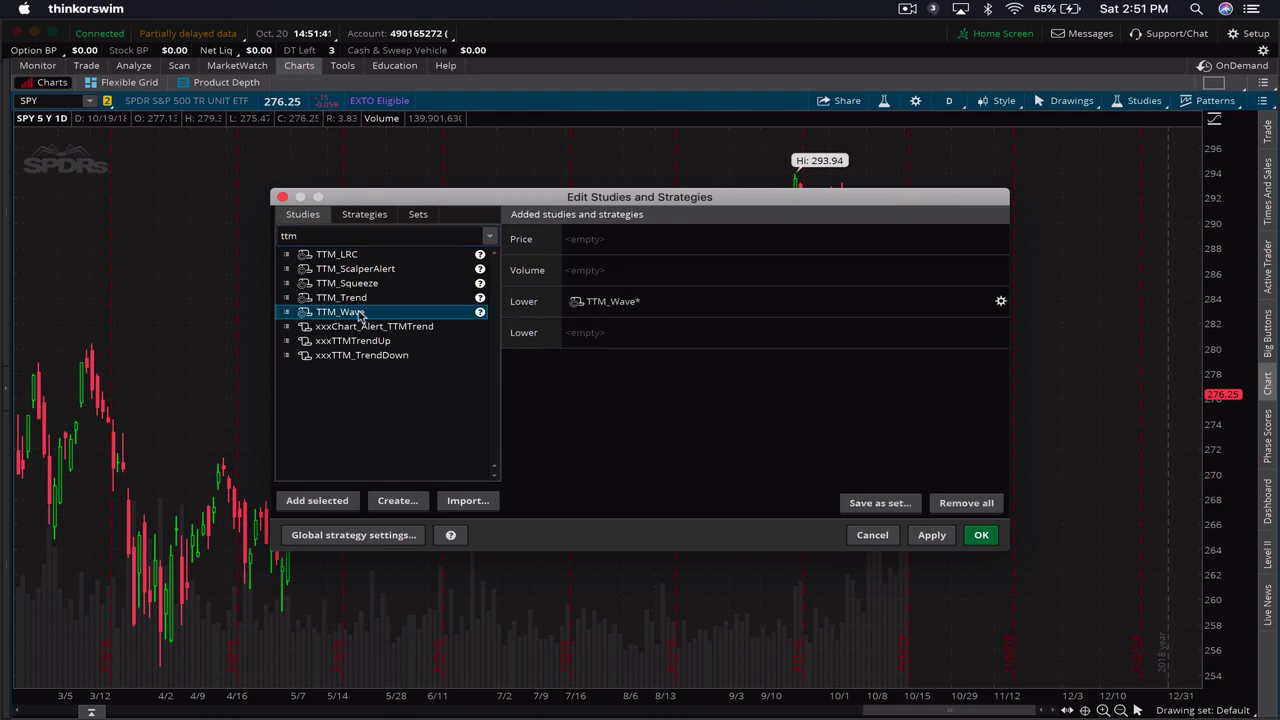
pyautogui.doubleClick(353, 314)
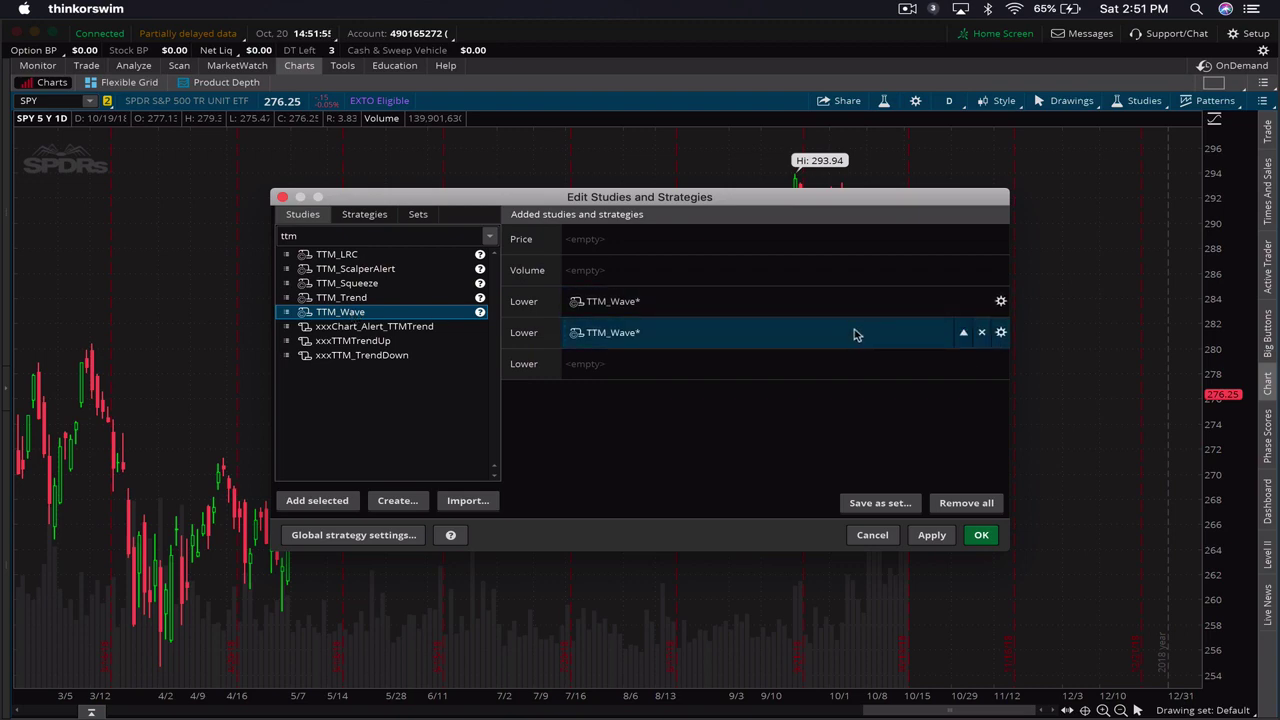
# Hide Wave2High and Wave2Low on the first TTM_Wave and Wave1 on the second.
pyautogui.click(1001, 302)
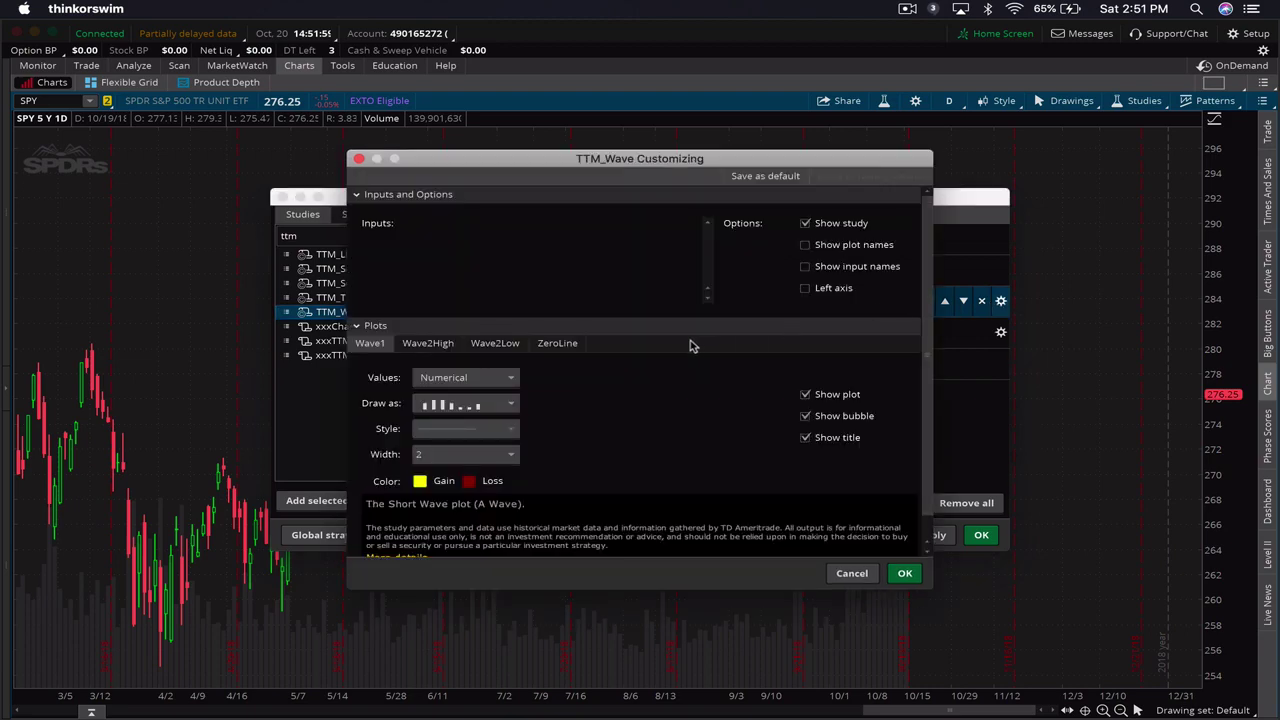
pyautogui.click(433, 345)
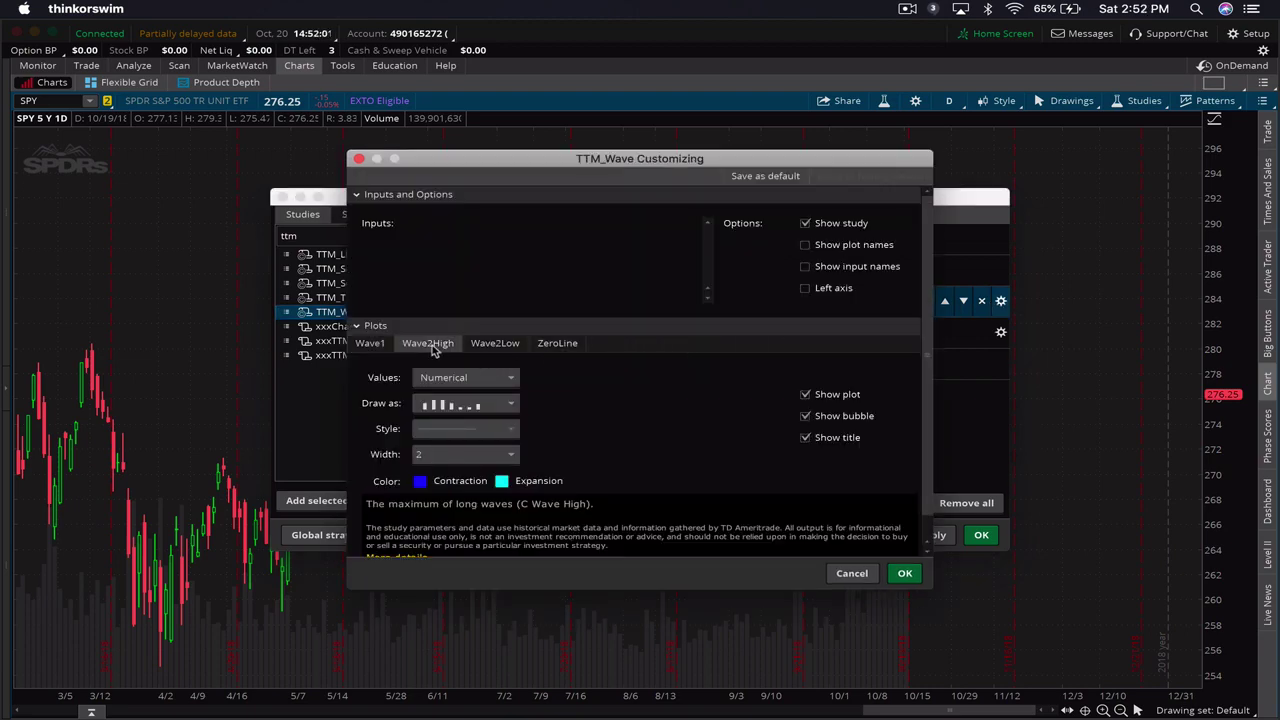
pyautogui.click(805, 396)
pyautogui.click(497, 345)
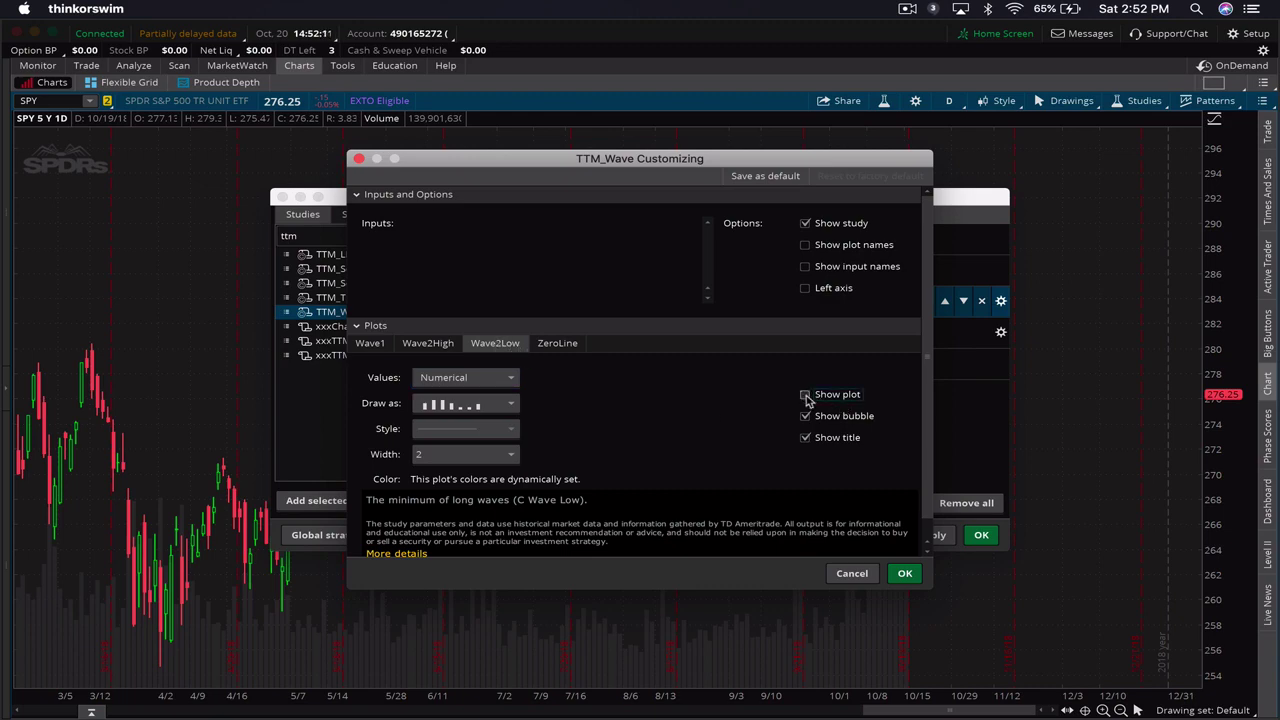
pyautogui.click(904, 574)
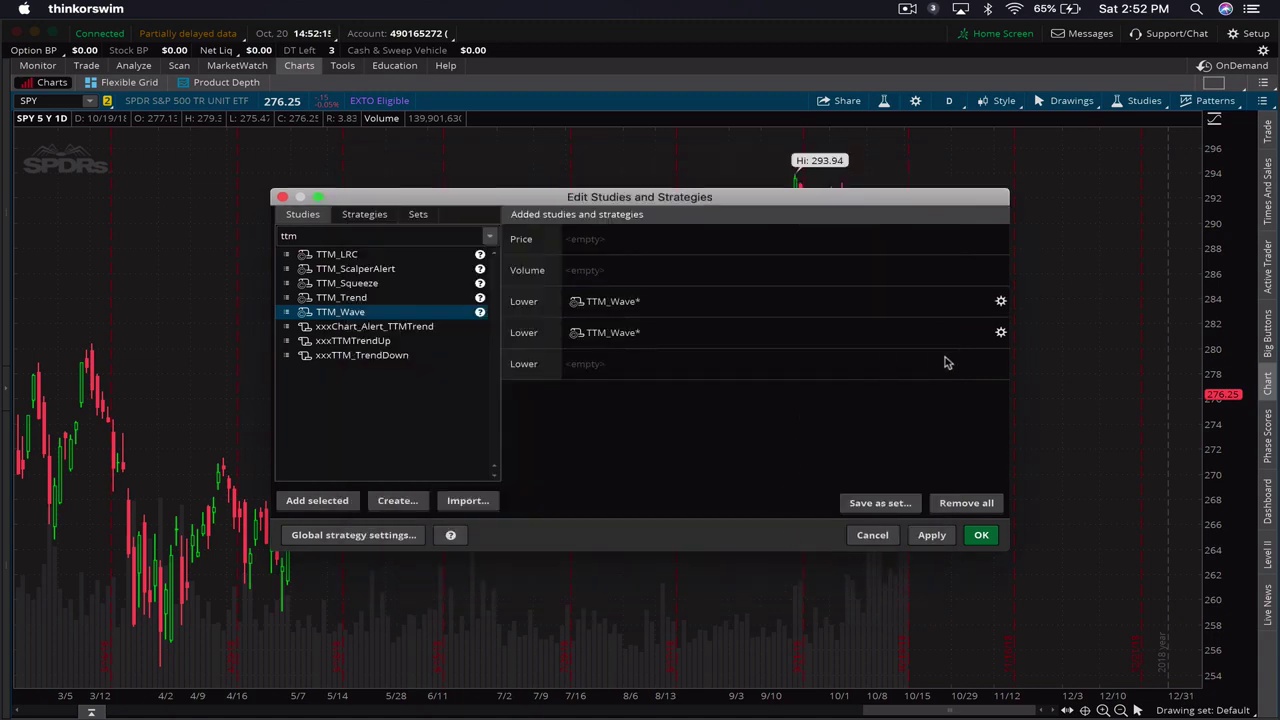
pyautogui.click(1001, 334)
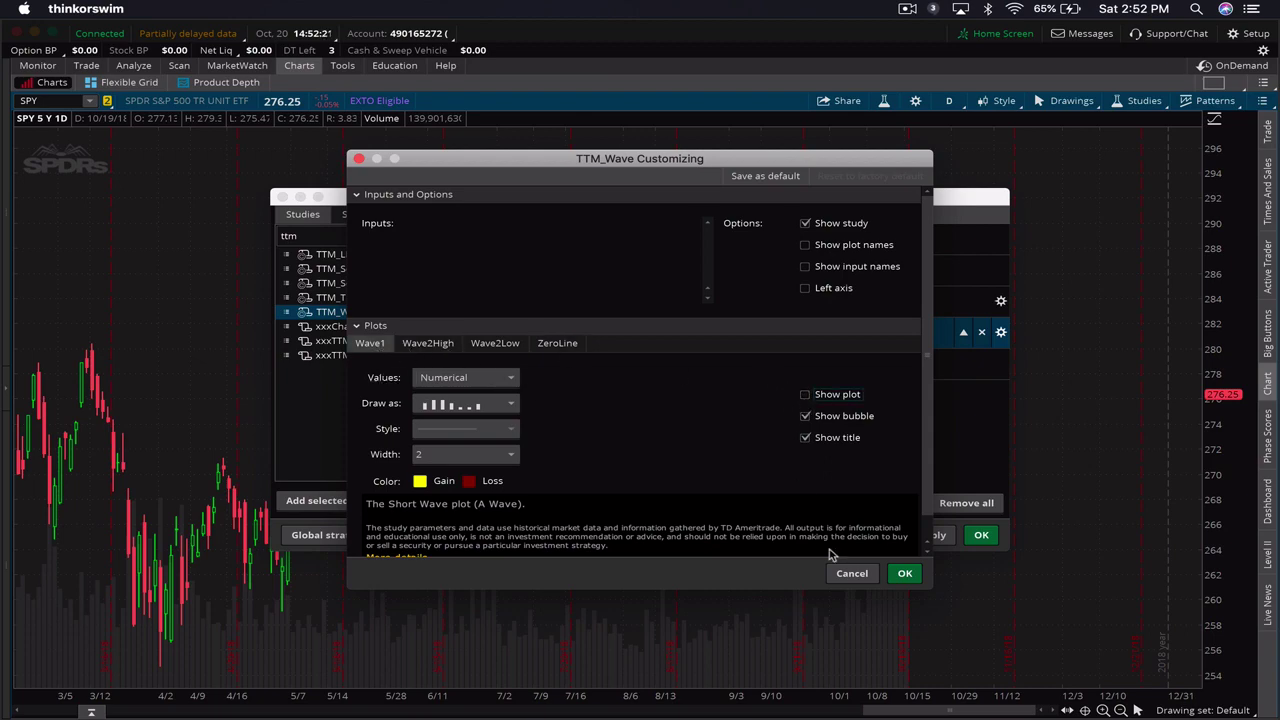
pyautogui.click(904, 574)
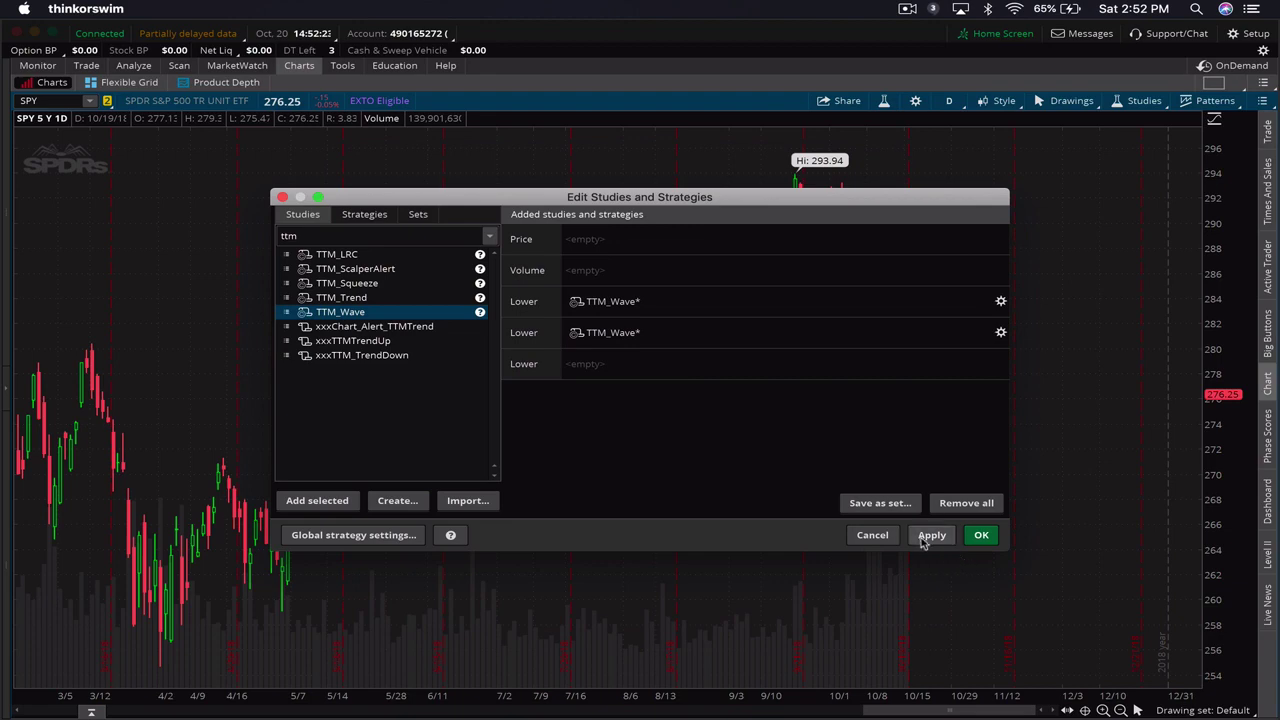
# Apply both TTM_Wave studies and close the Edit Studies and Strategies dialog.
pyautogui.click(931, 535)
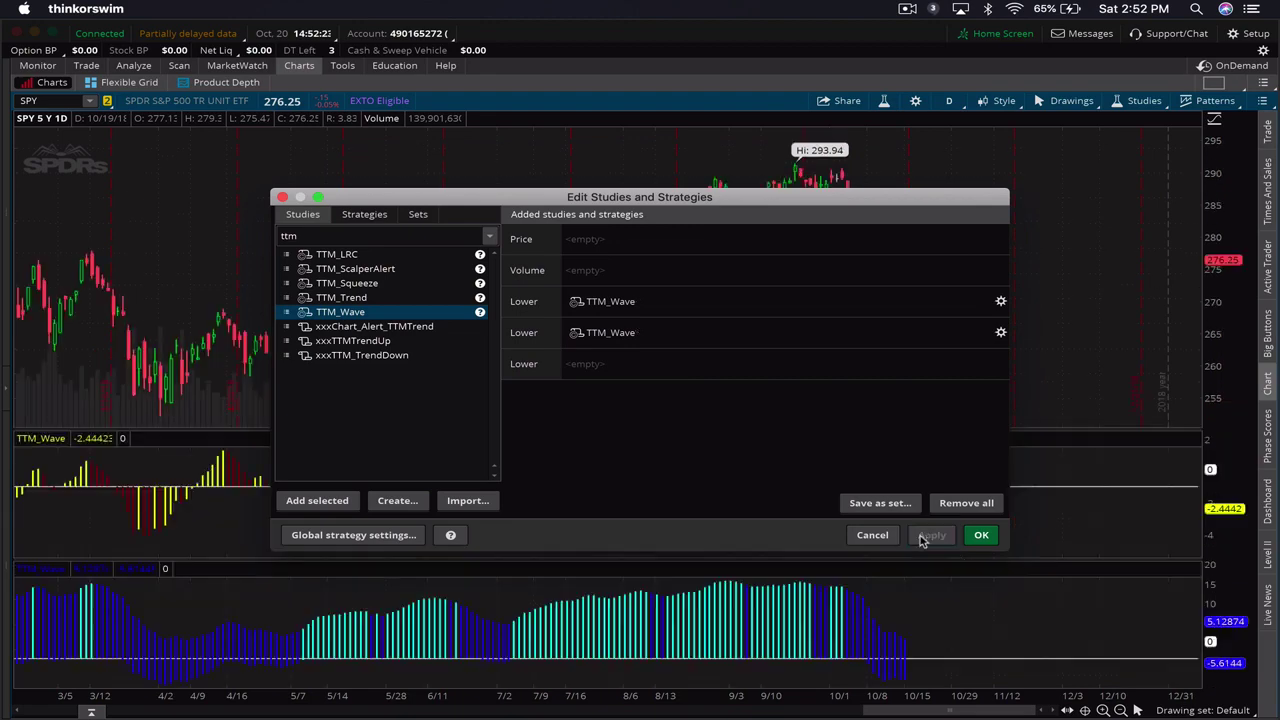
pyautogui.click(981, 537)
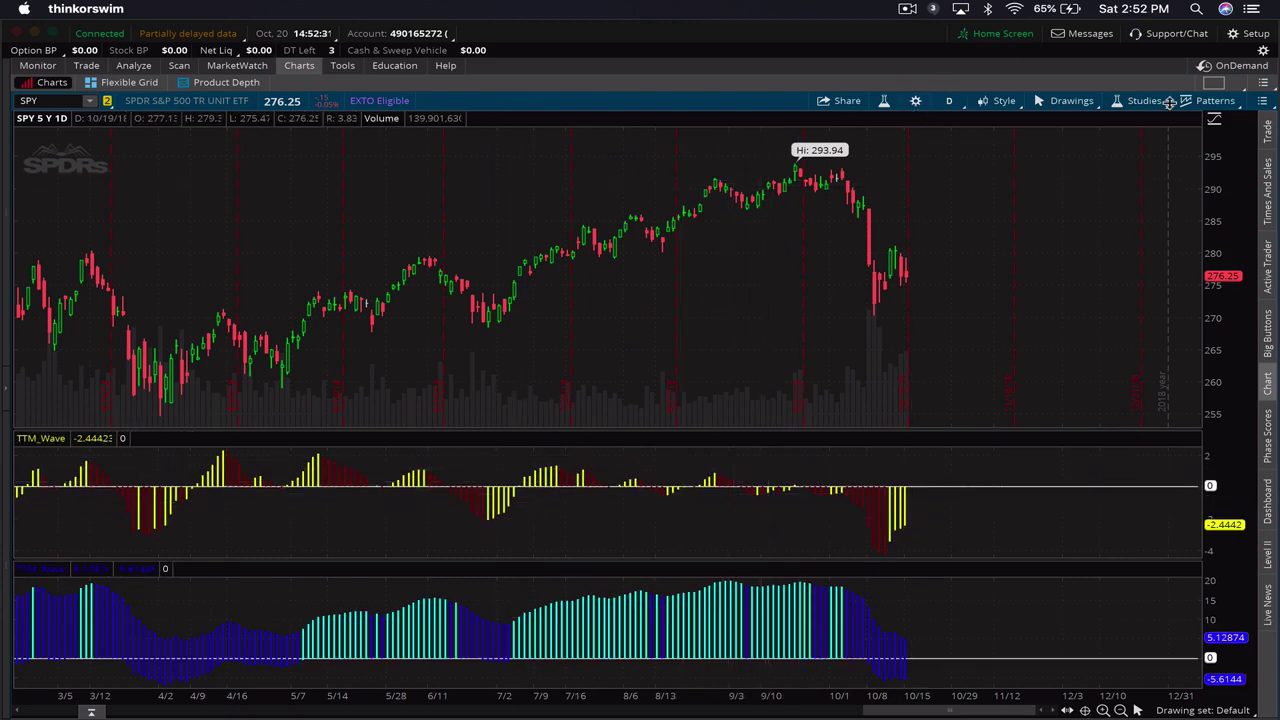
# Add a third TTM_Wave lower study to the SPY chart from Edit Studies and Strategies.
pyautogui.click(1132, 104)
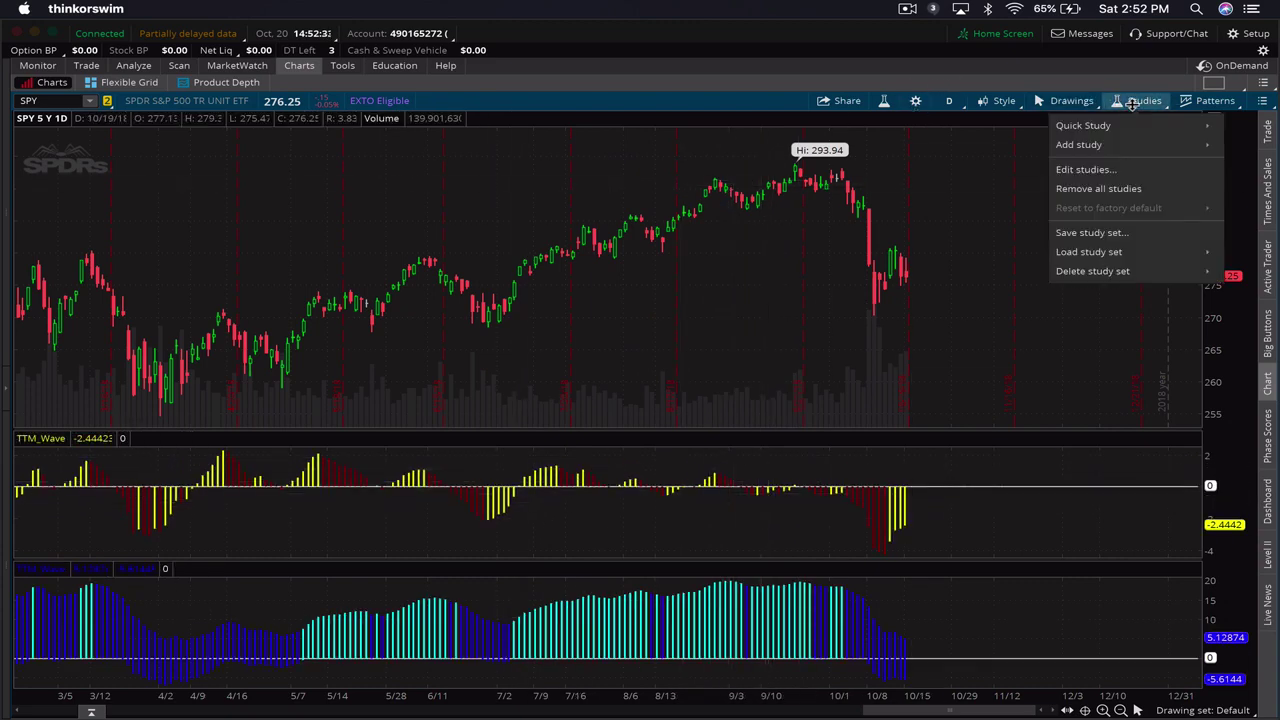
pyautogui.click(1090, 170)
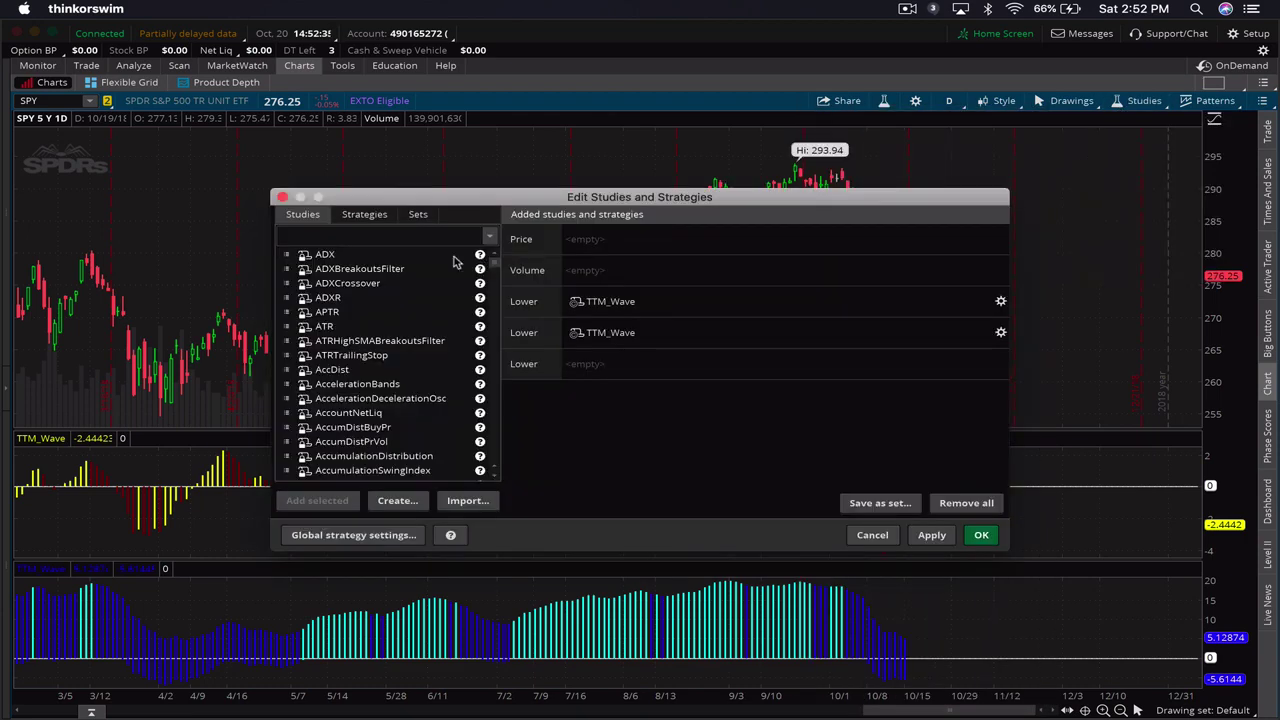
pyautogui.write('TTM')
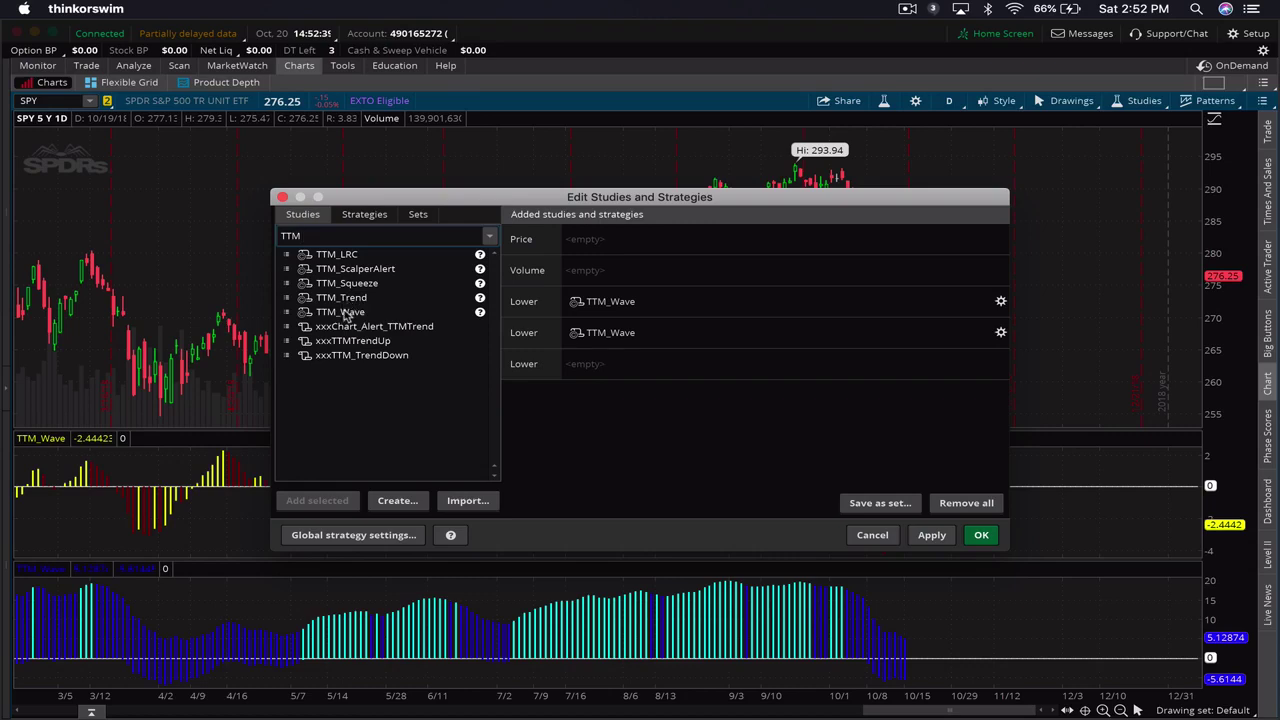
pyautogui.doubleClick(345, 315)
pyautogui.click(515, 337)
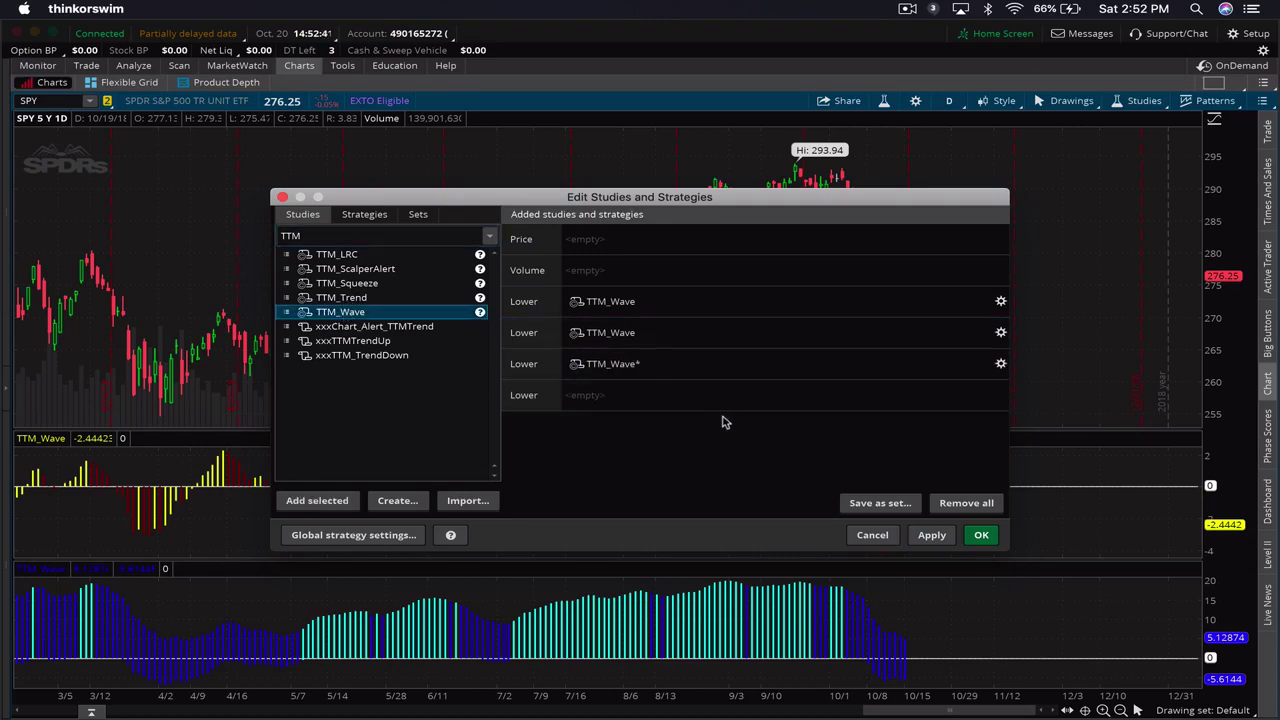
pyautogui.click(981, 536)
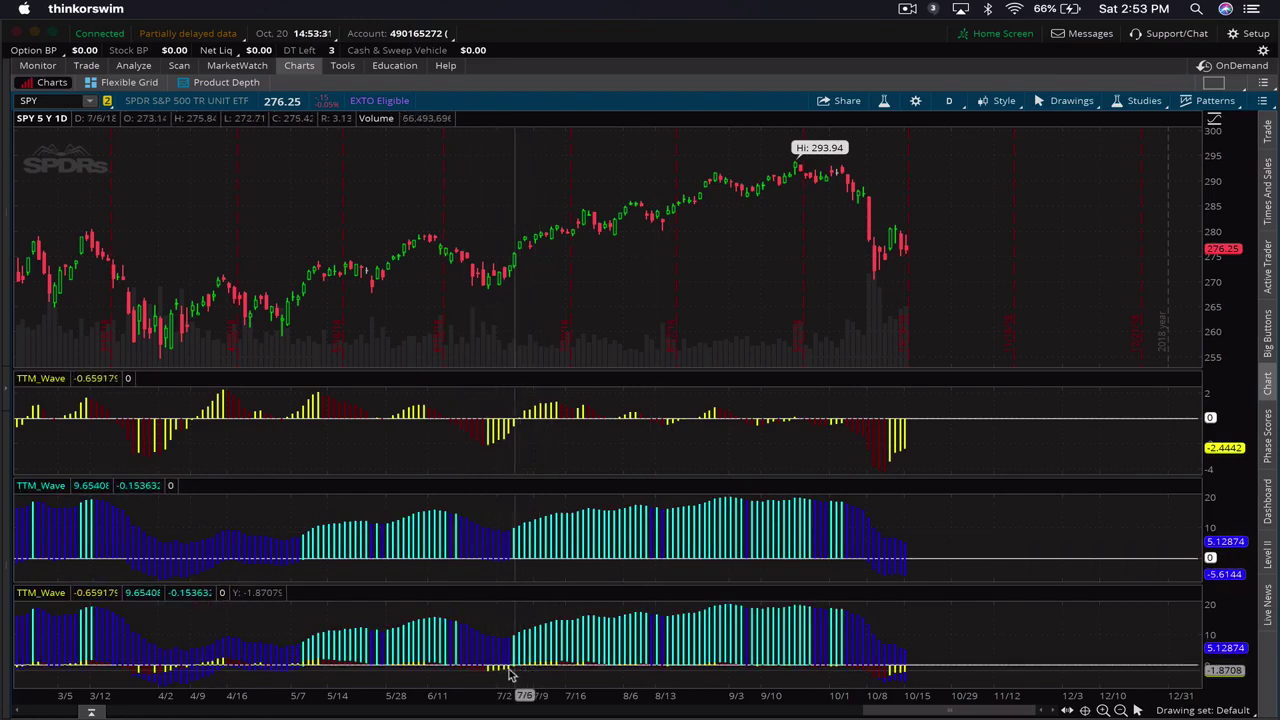
# Delete the third TTM_Wave study, keeping the Wave1 and Wave2 panes.
pyautogui.click(1137, 101)
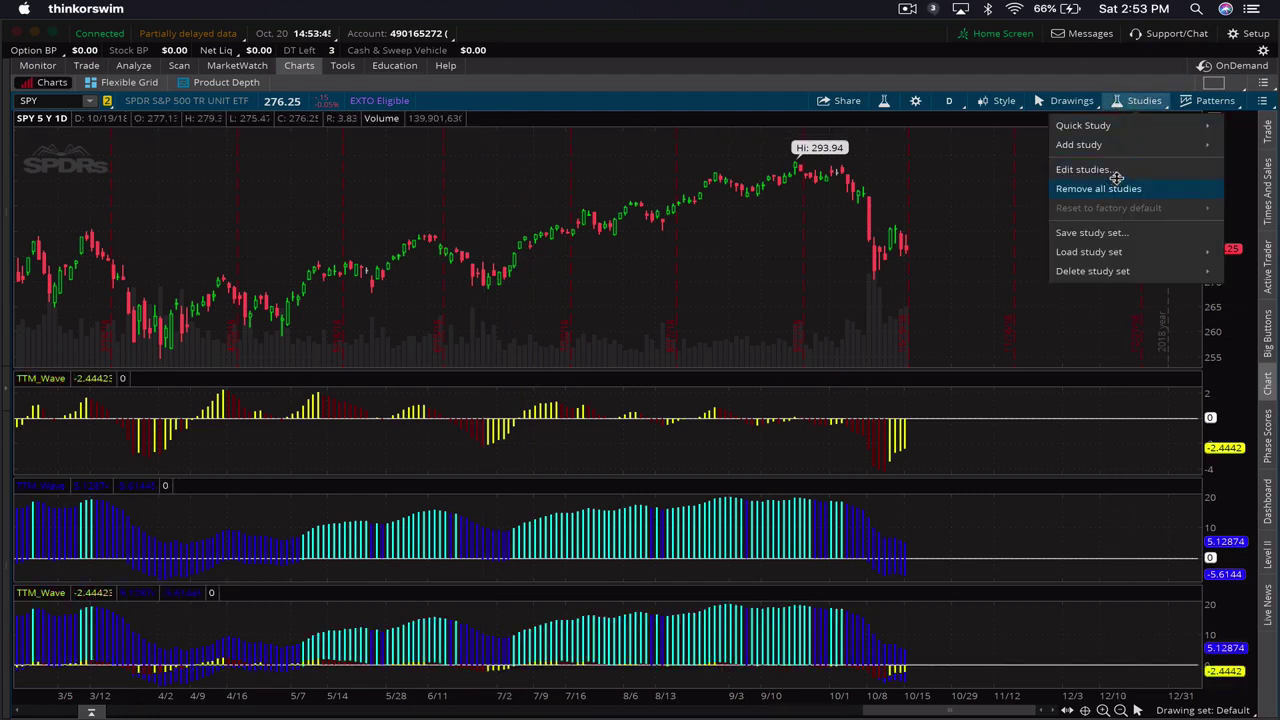
pyautogui.click(1110, 170)
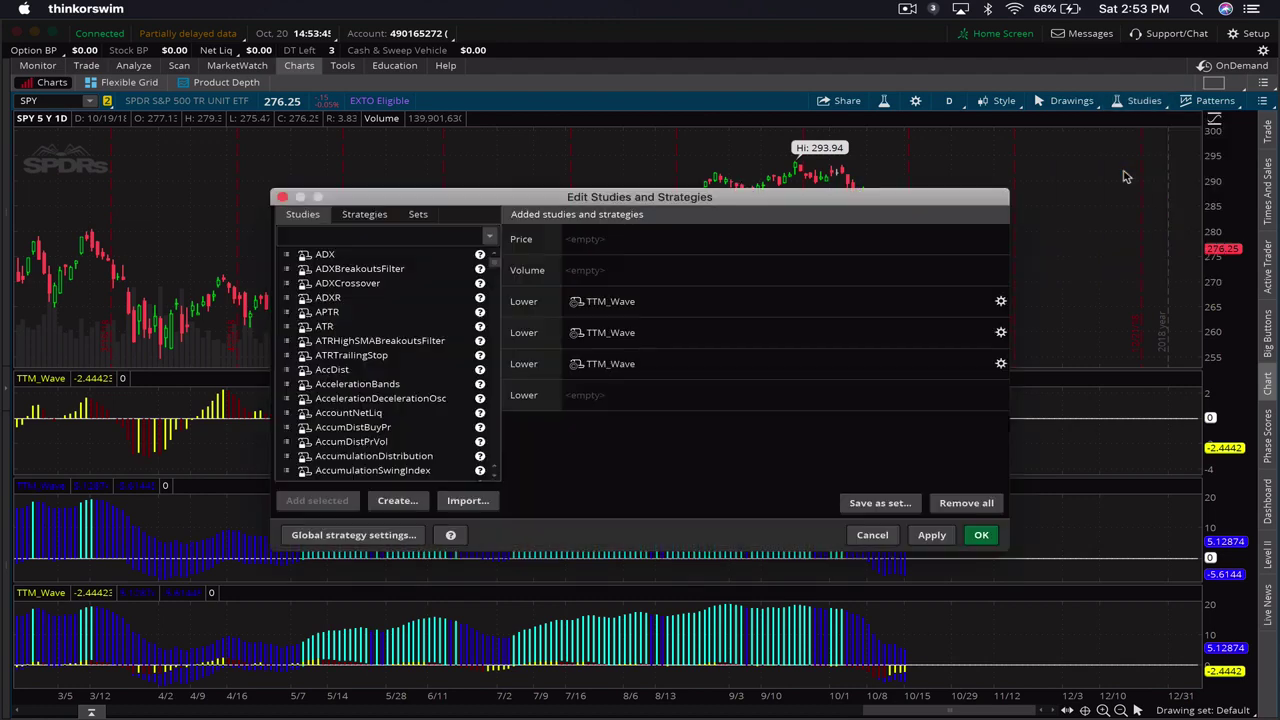
pyautogui.click(1001, 365)
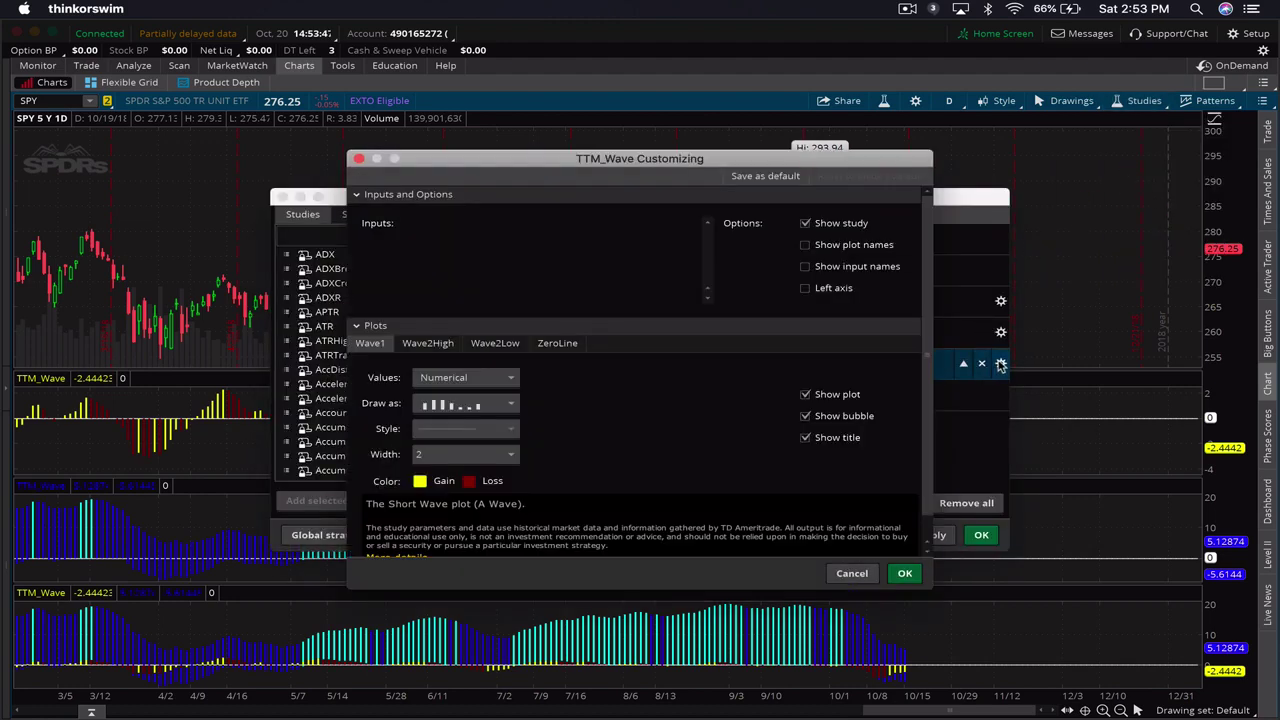
pyautogui.click(853, 573)
pyautogui.click(981, 366)
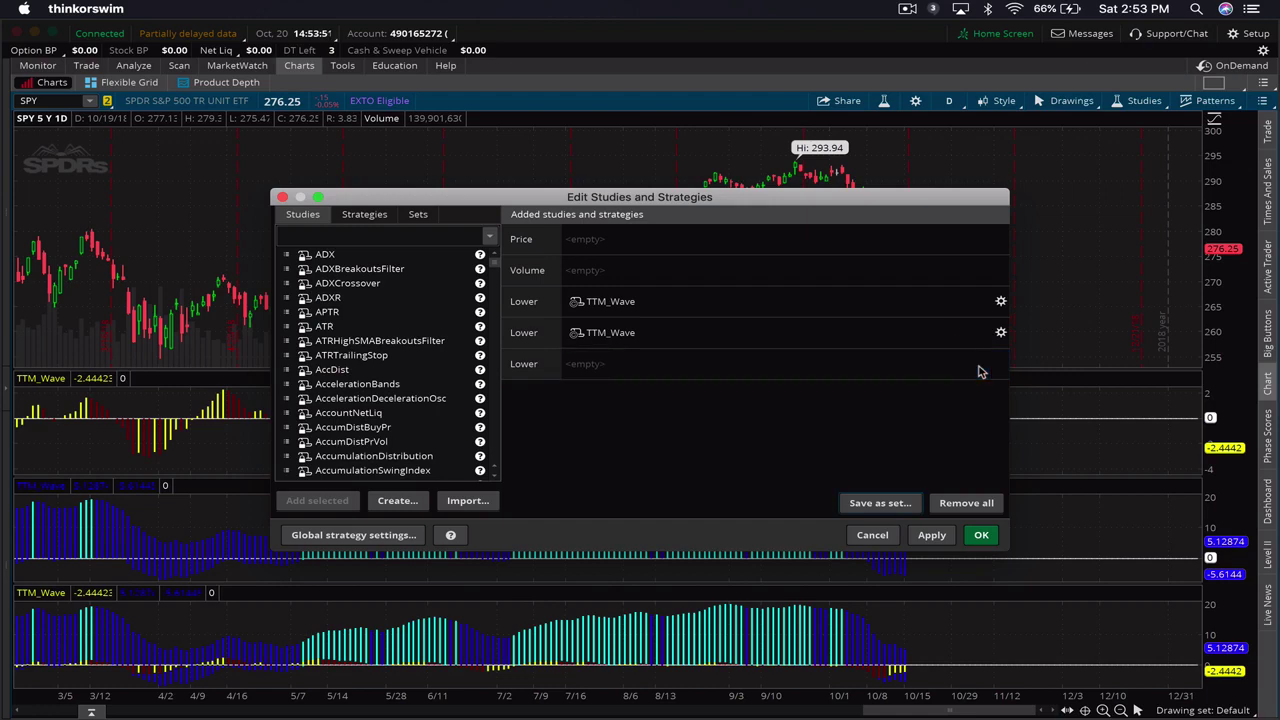
pyautogui.click(981, 536)
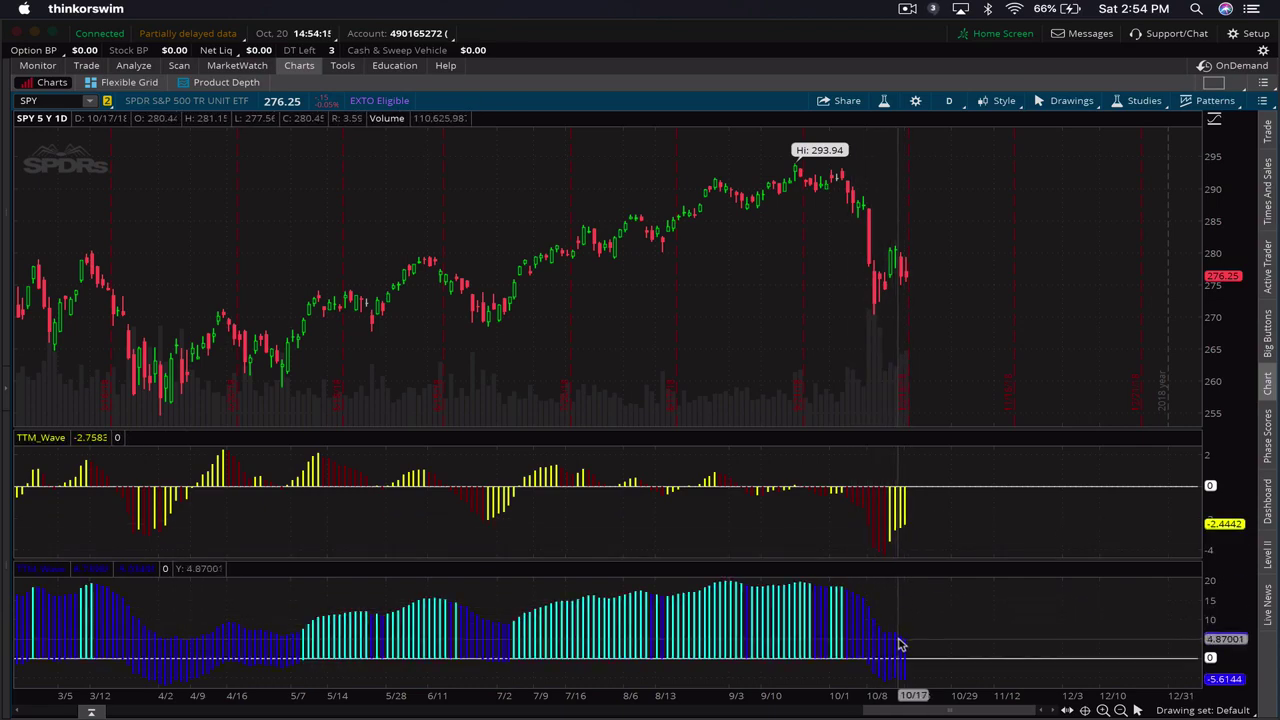
# Zoom the chart to the 9/21–10/18 bars, then zoom out one step for right-side space.
pyautogui.moveTo(903, 645); pyautogui.dragTo(692, 645)
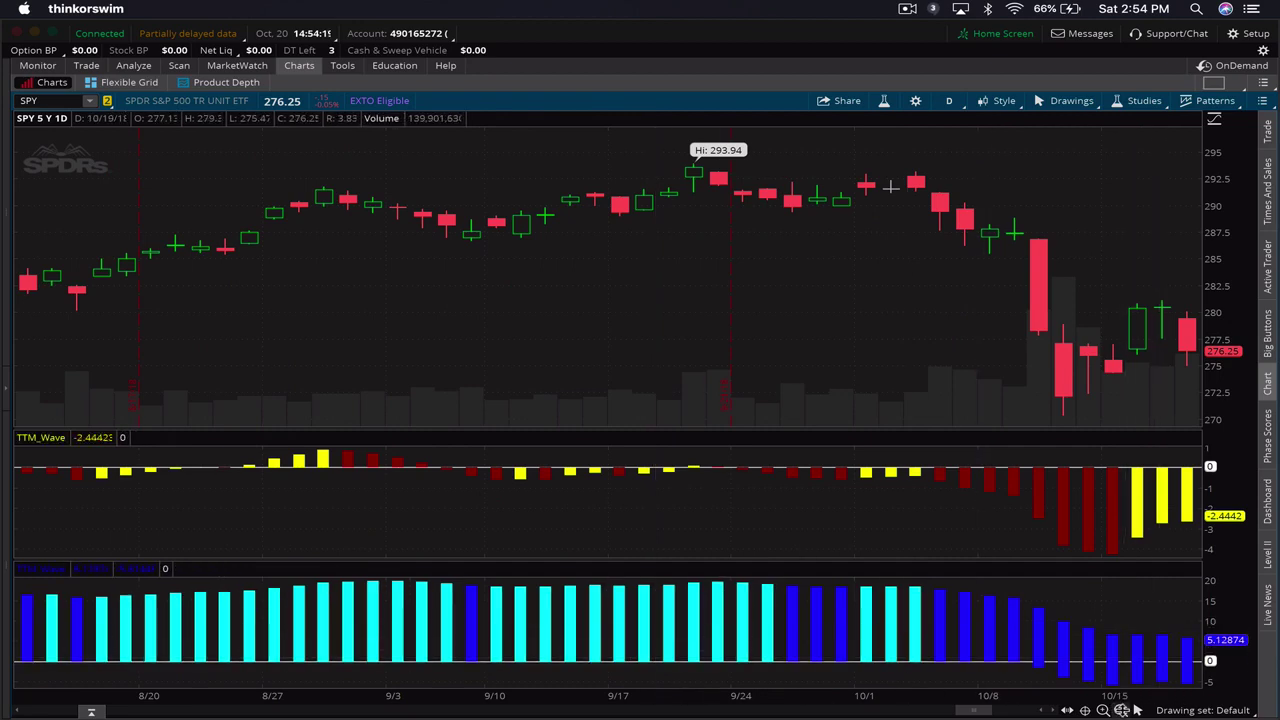
pyautogui.click(1120, 710)
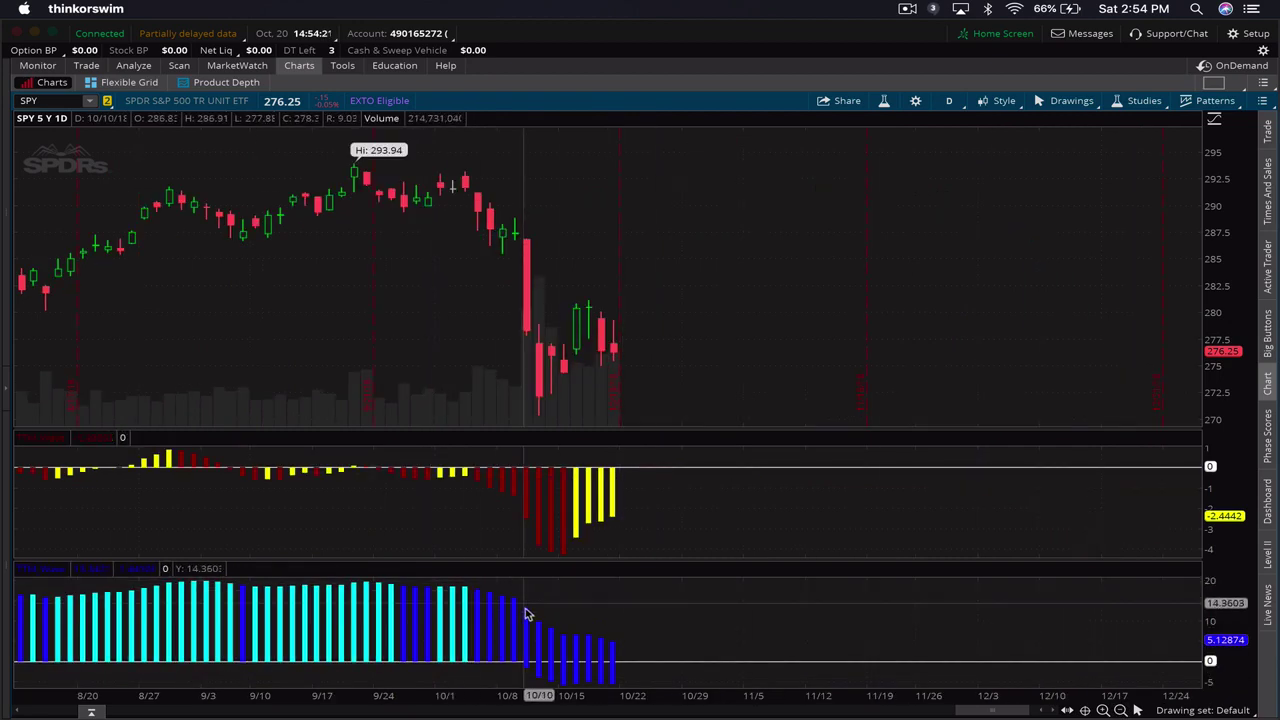